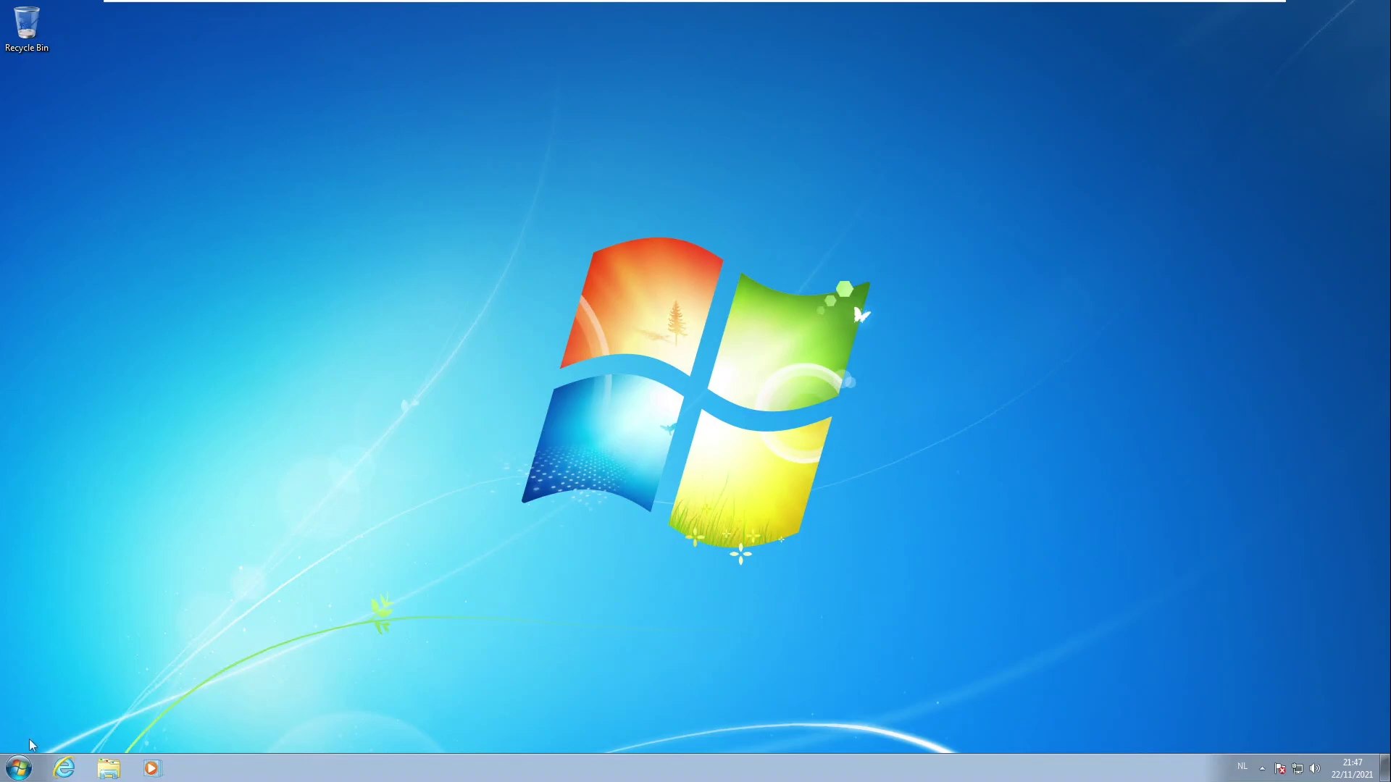
Check the installed Windows version and build with winver, and close the version window.
click(20, 774)
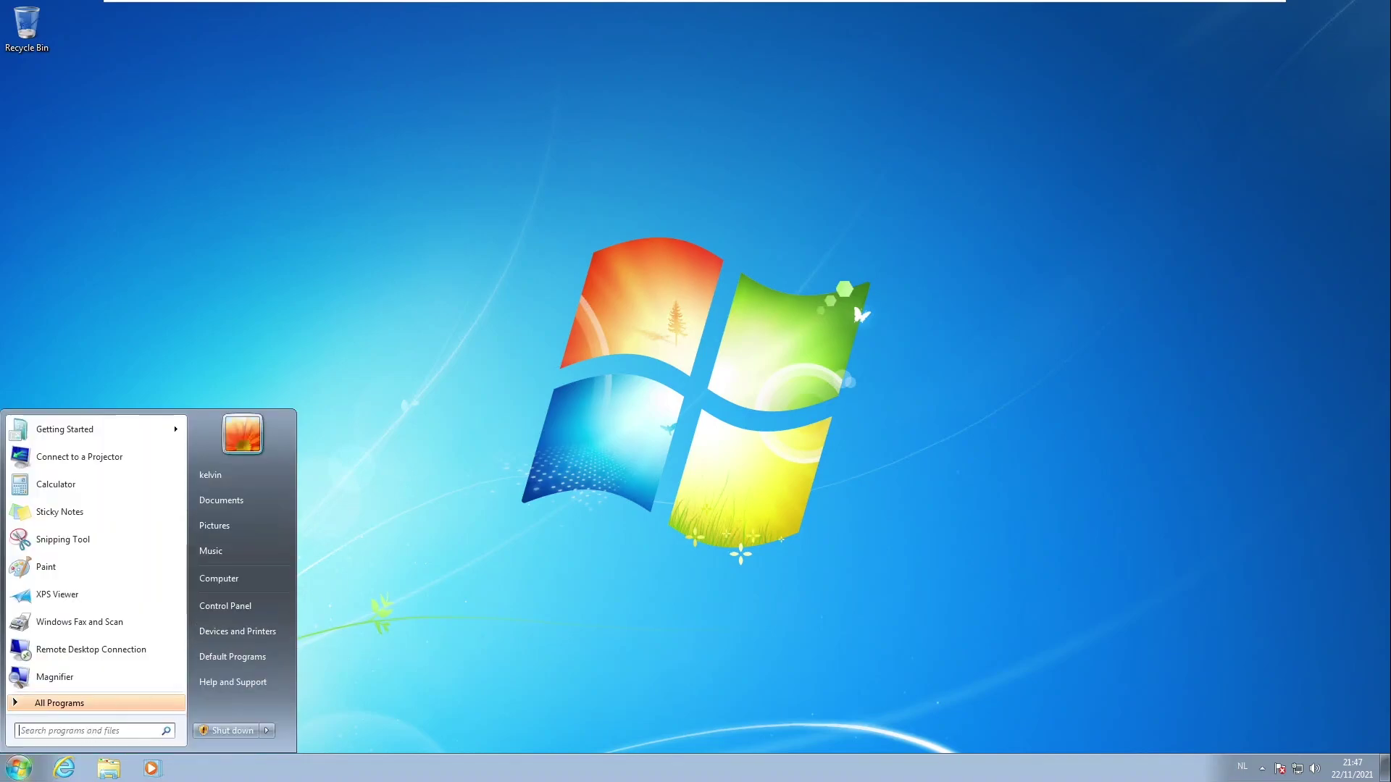
text(winver)
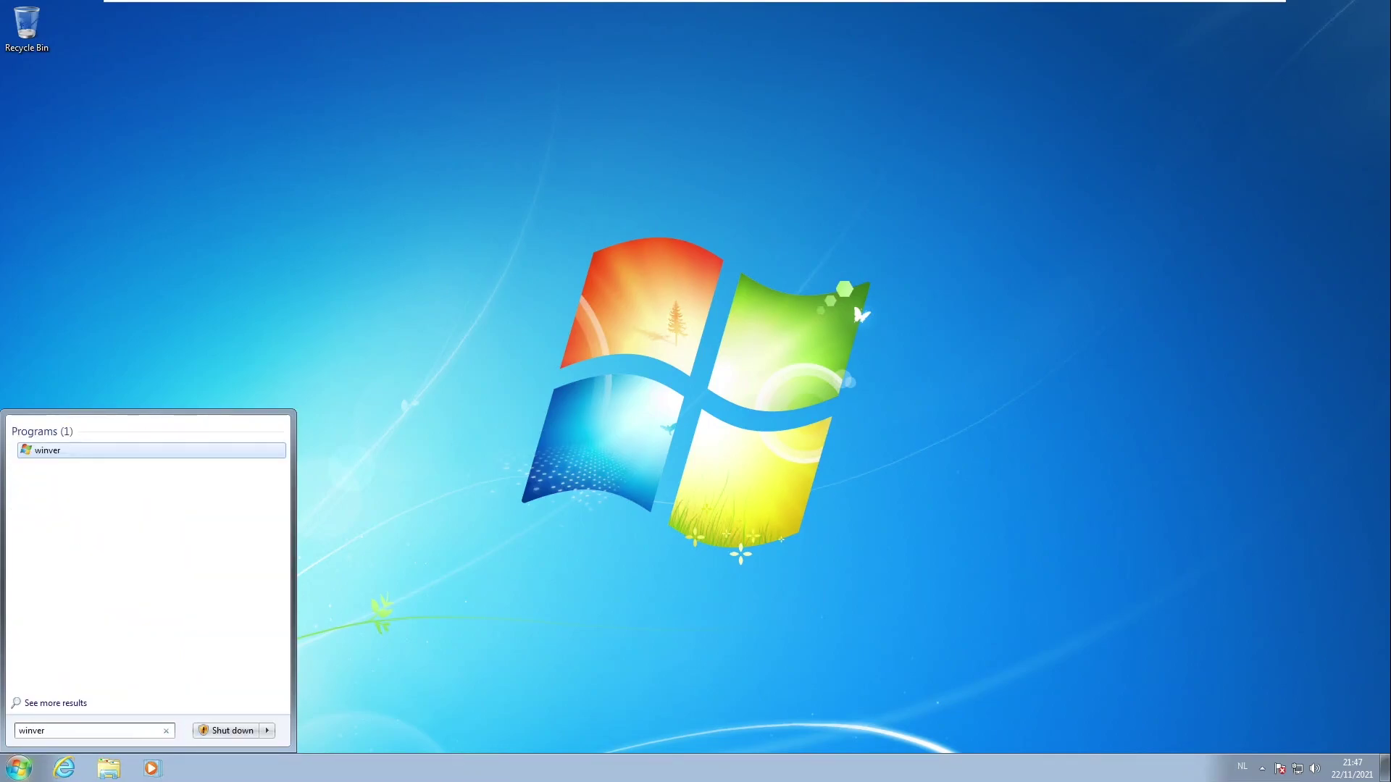
click(43, 452)
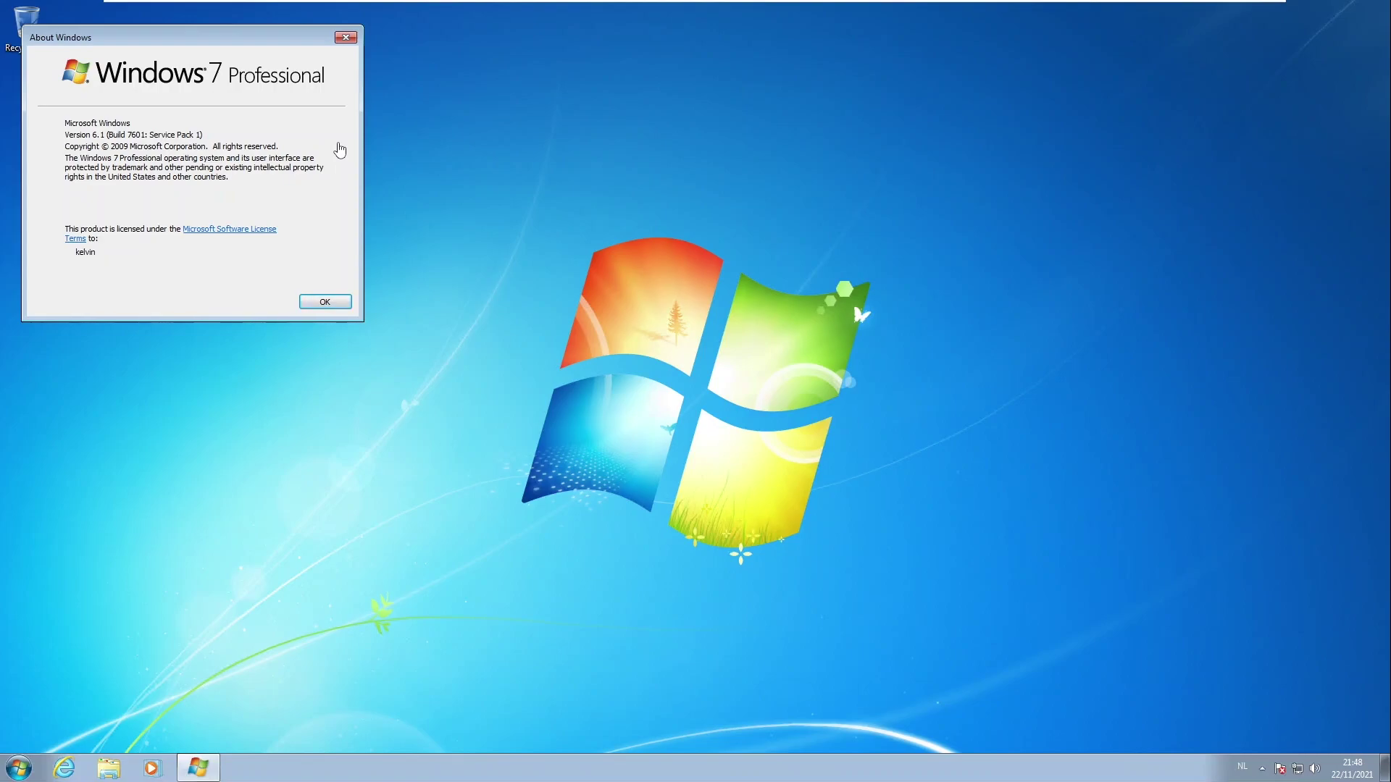
click(346, 37)
Review the computer's basic system information in Control Panel, including edition, system type and activation, and close it.
click(19, 767)
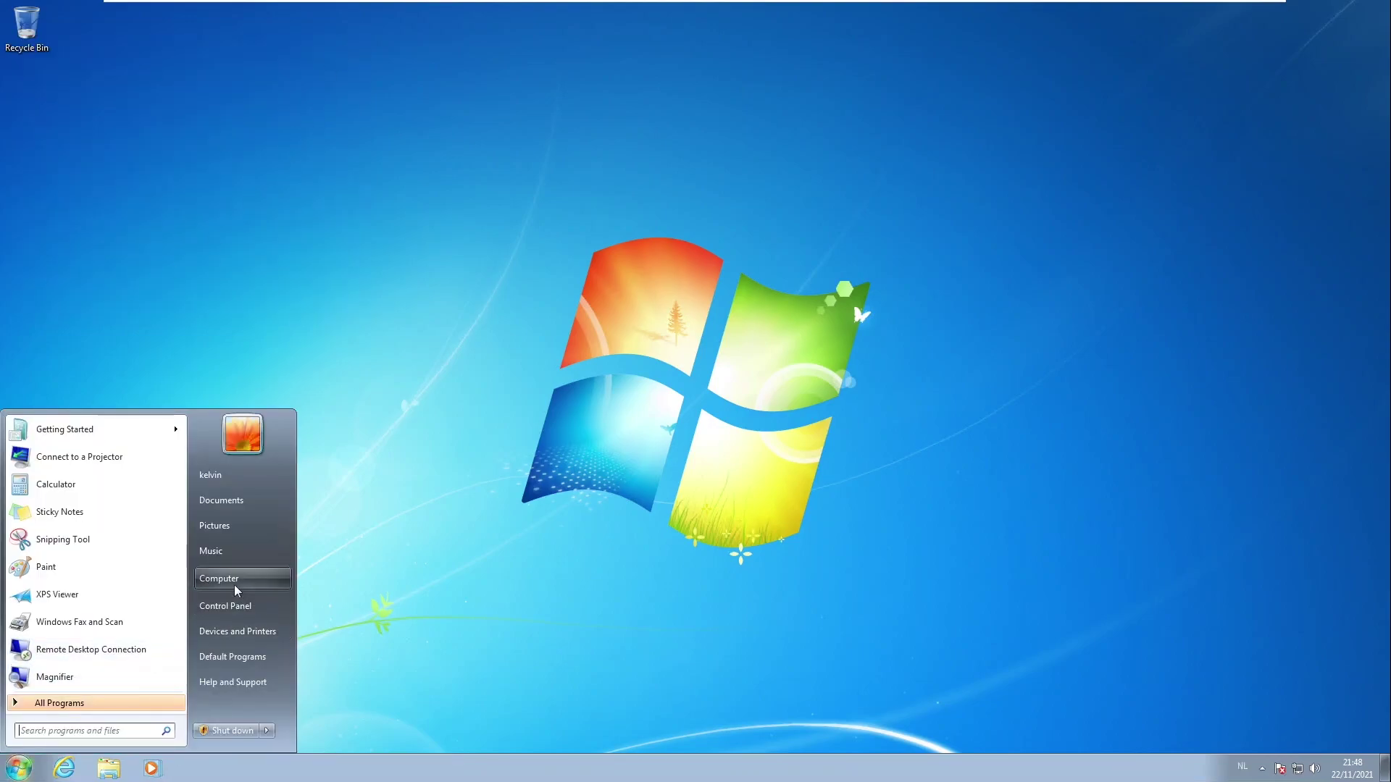
click(233, 604)
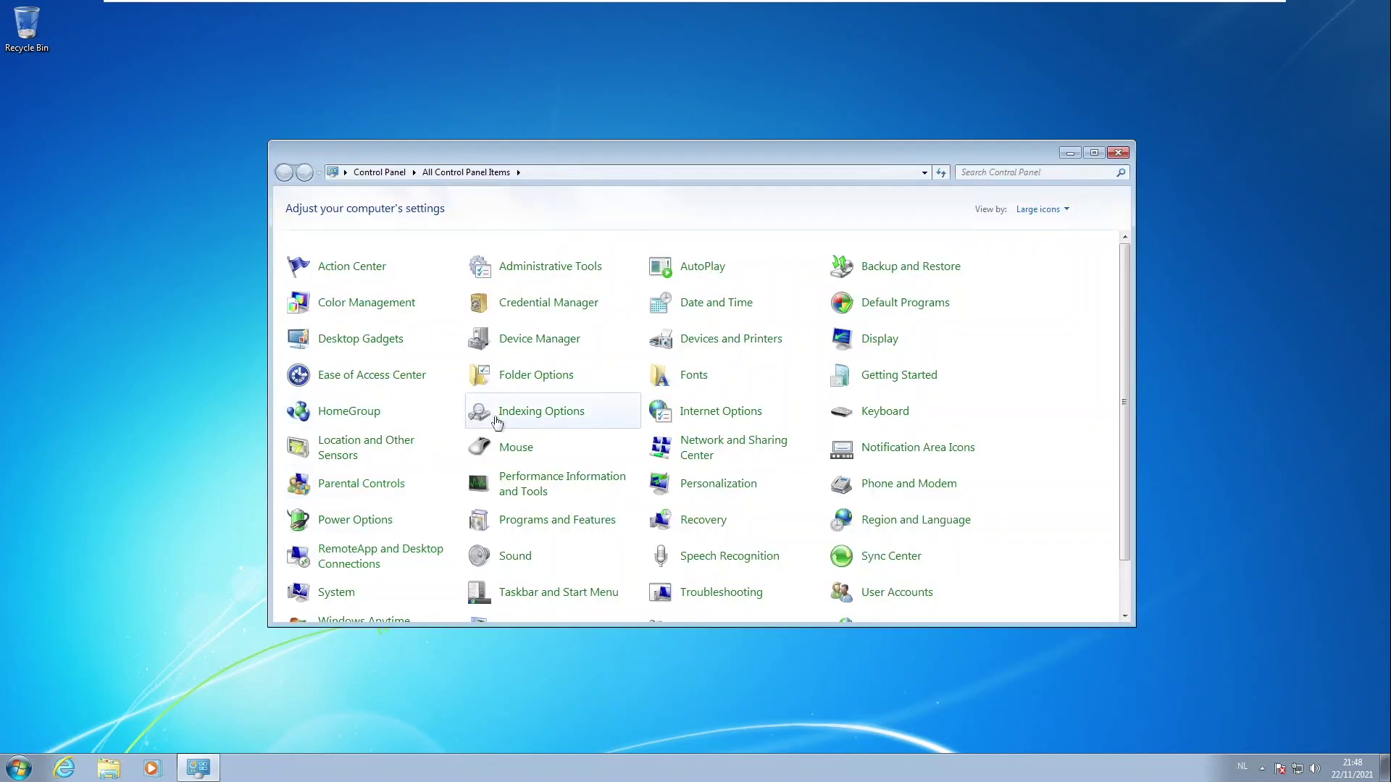
scroll(643, 492, down, 1)
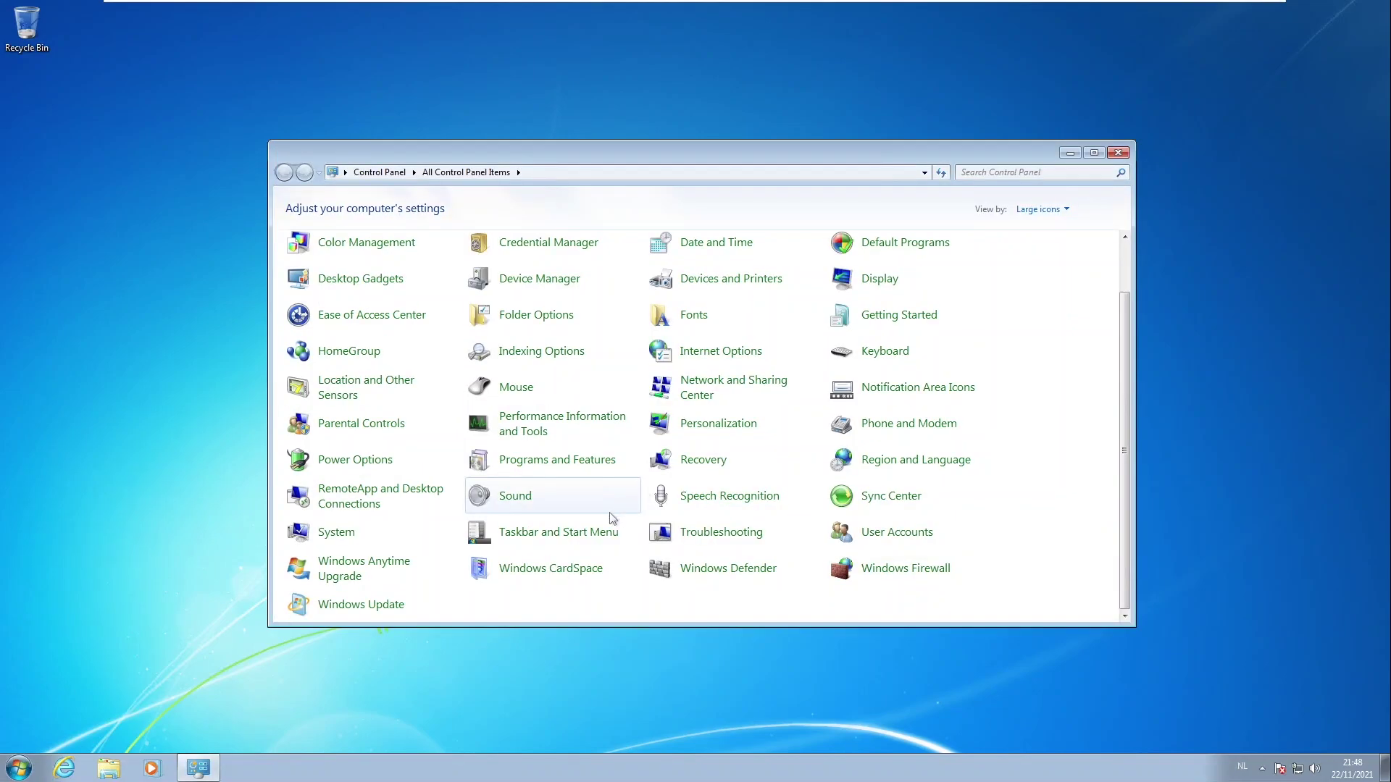
click(344, 541)
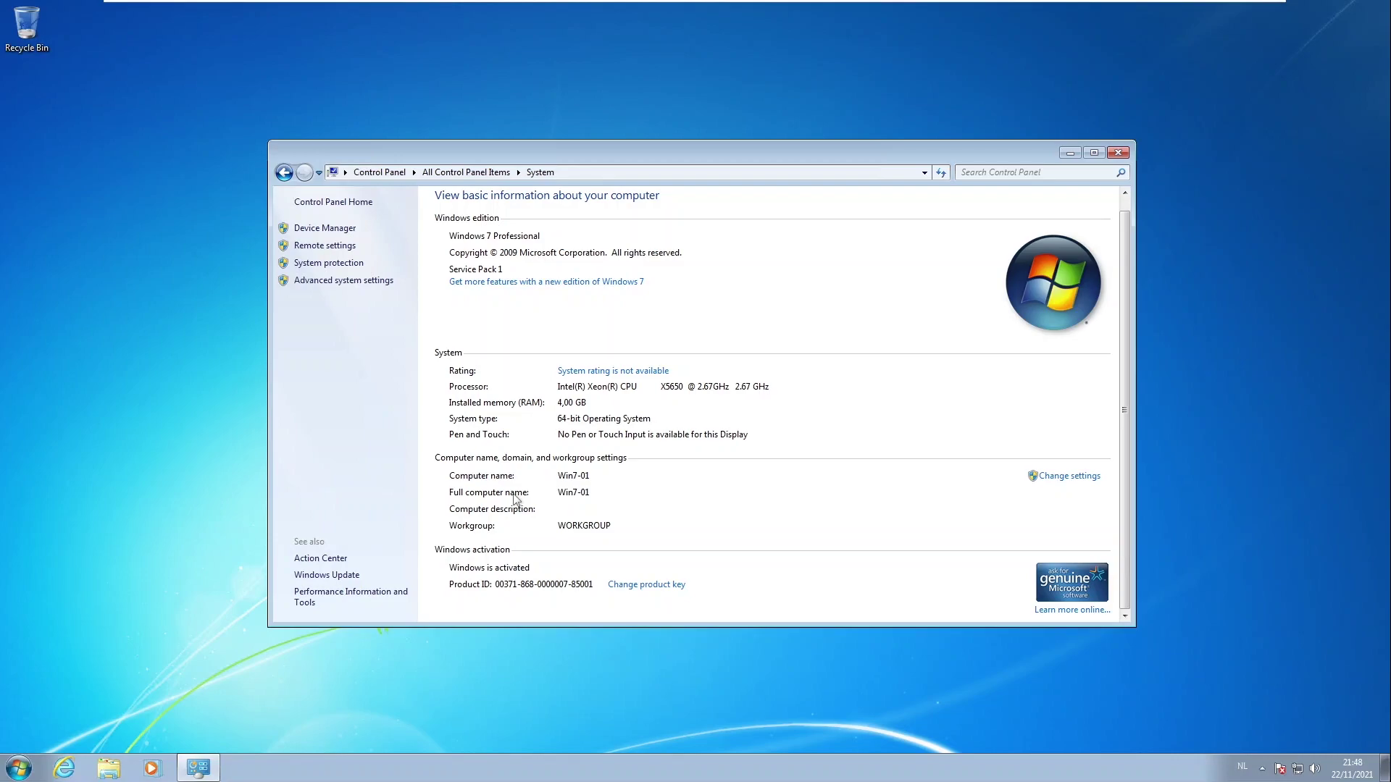
click(1112, 154)
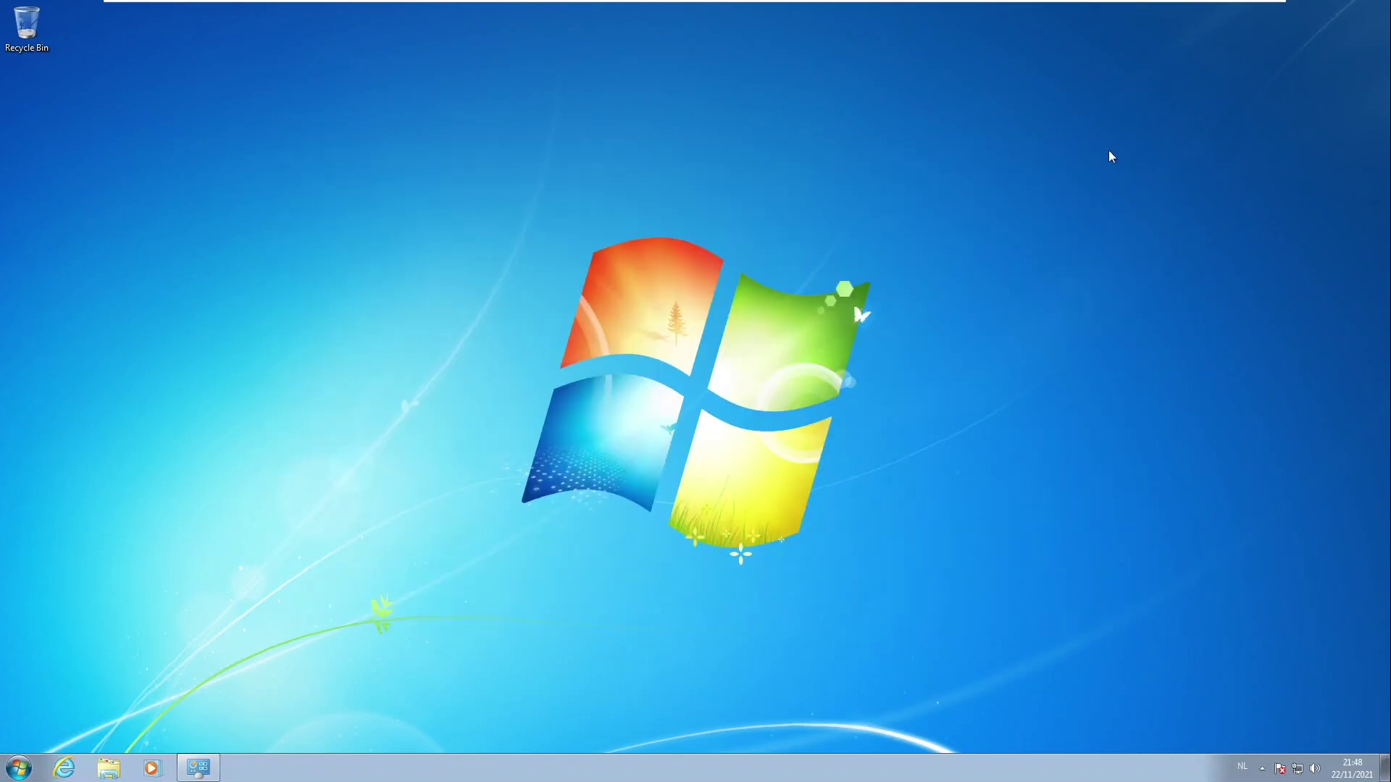
Run the setup application from the ESD-ISO DVD drive (D:) and allow it to make changes to the computer.
click(109, 768)
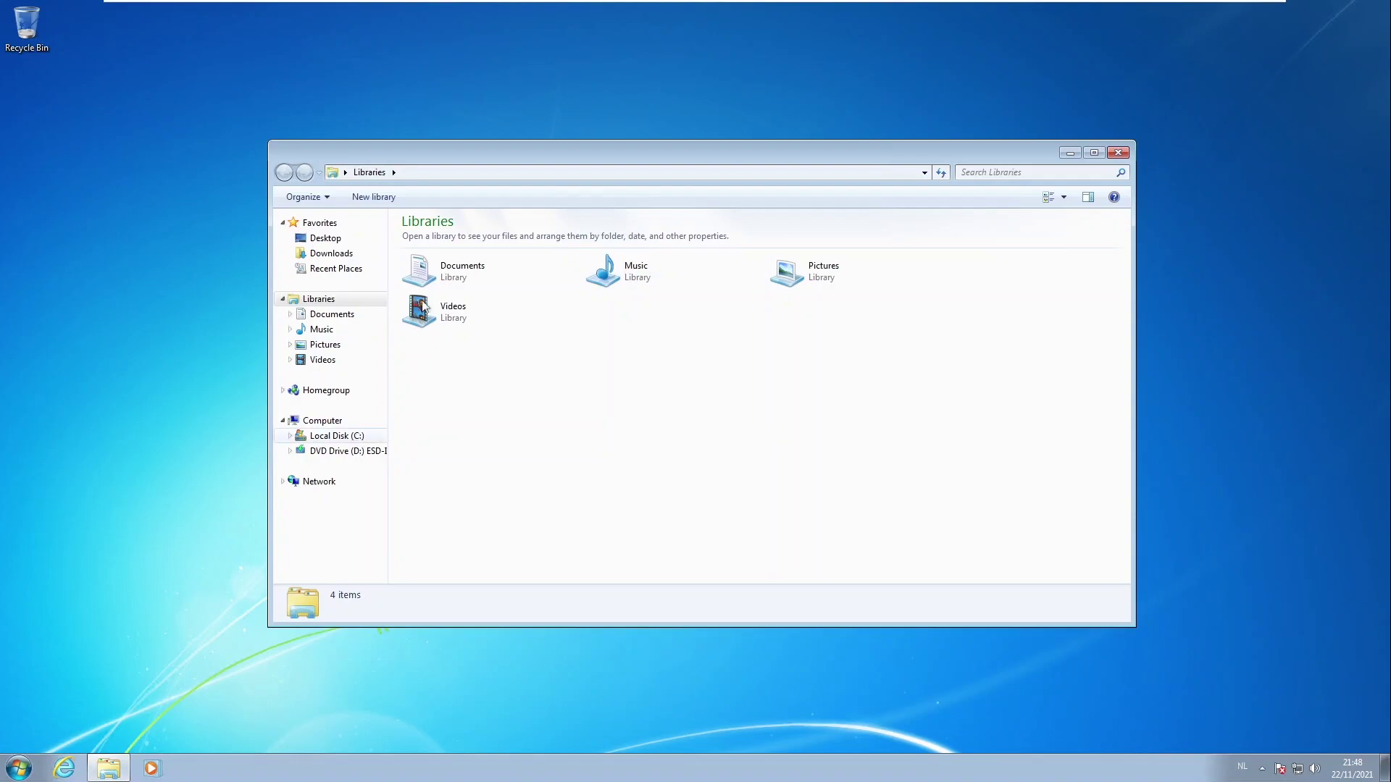
click(1094, 153)
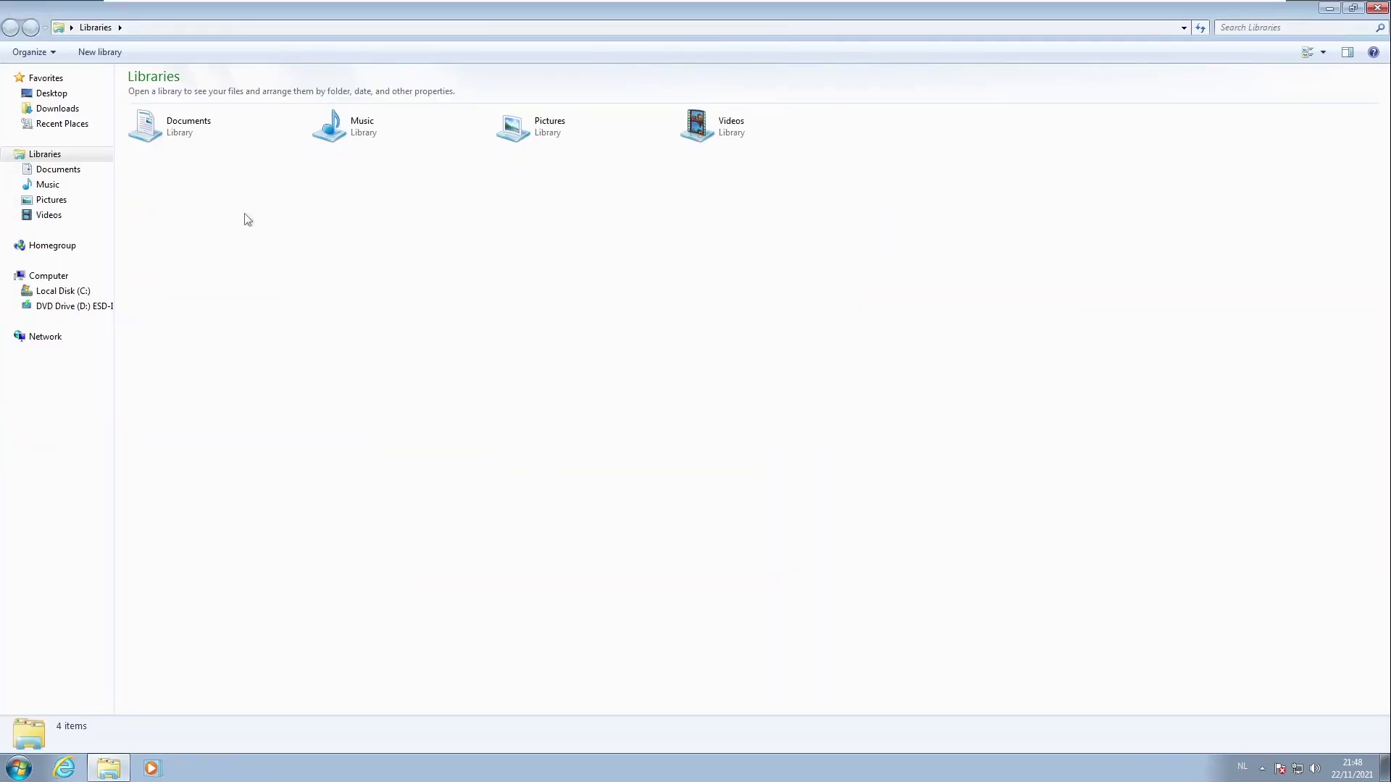
click(62, 308)
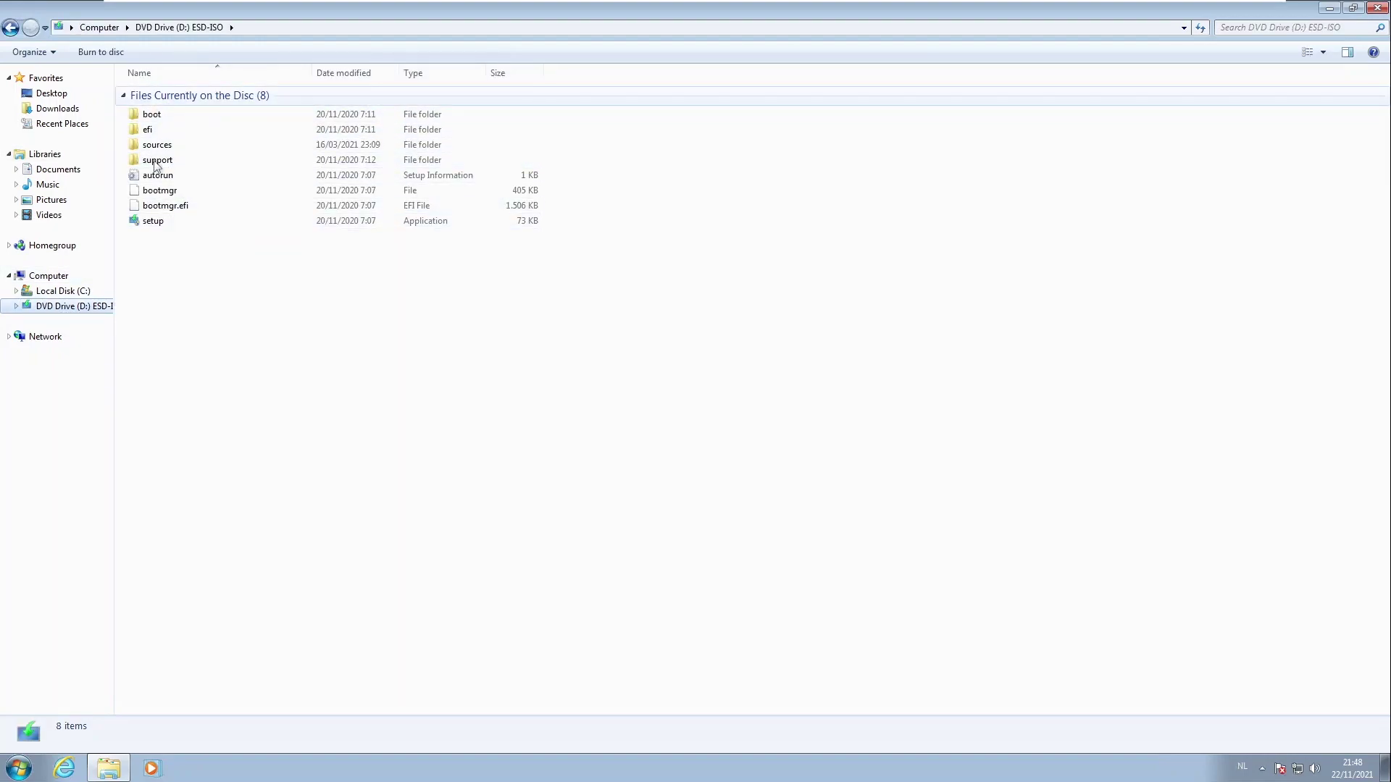
double_click(153, 221)
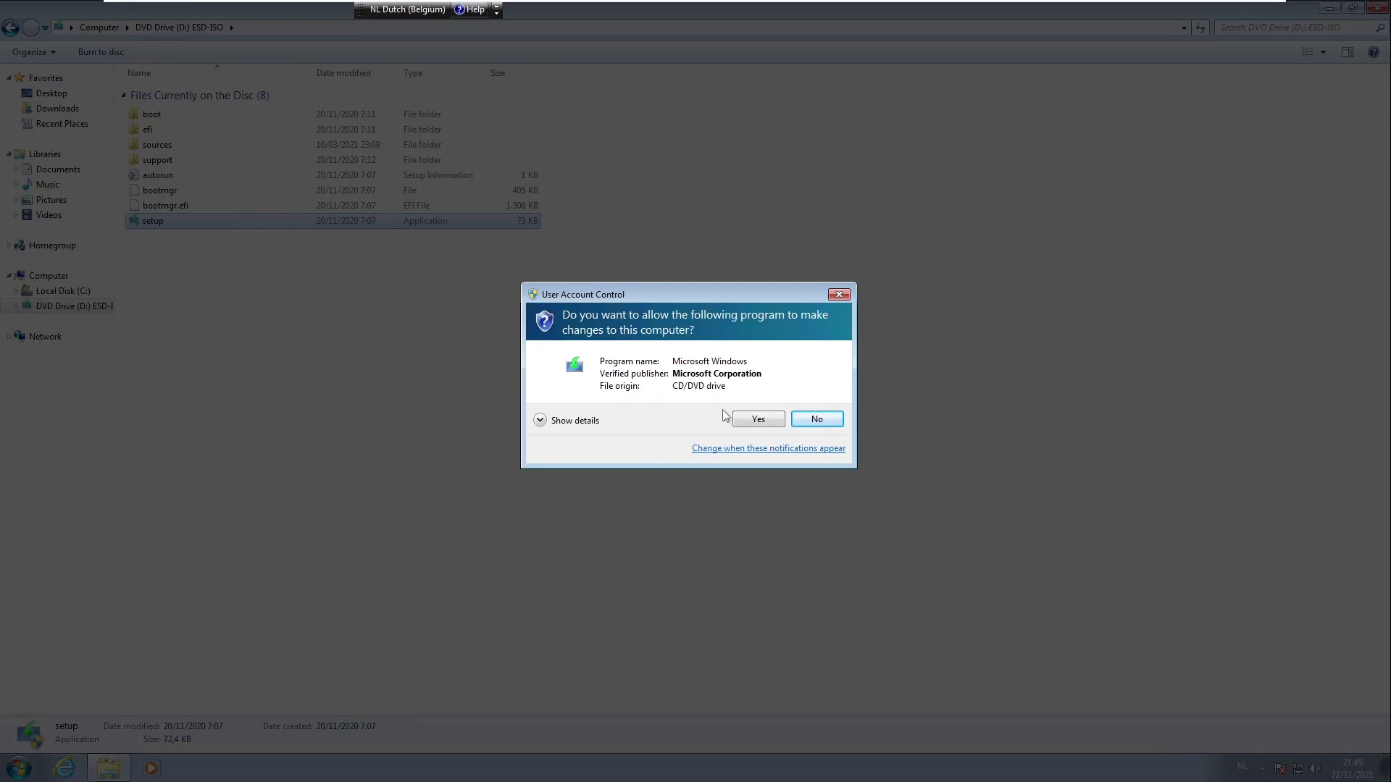
click(752, 422)
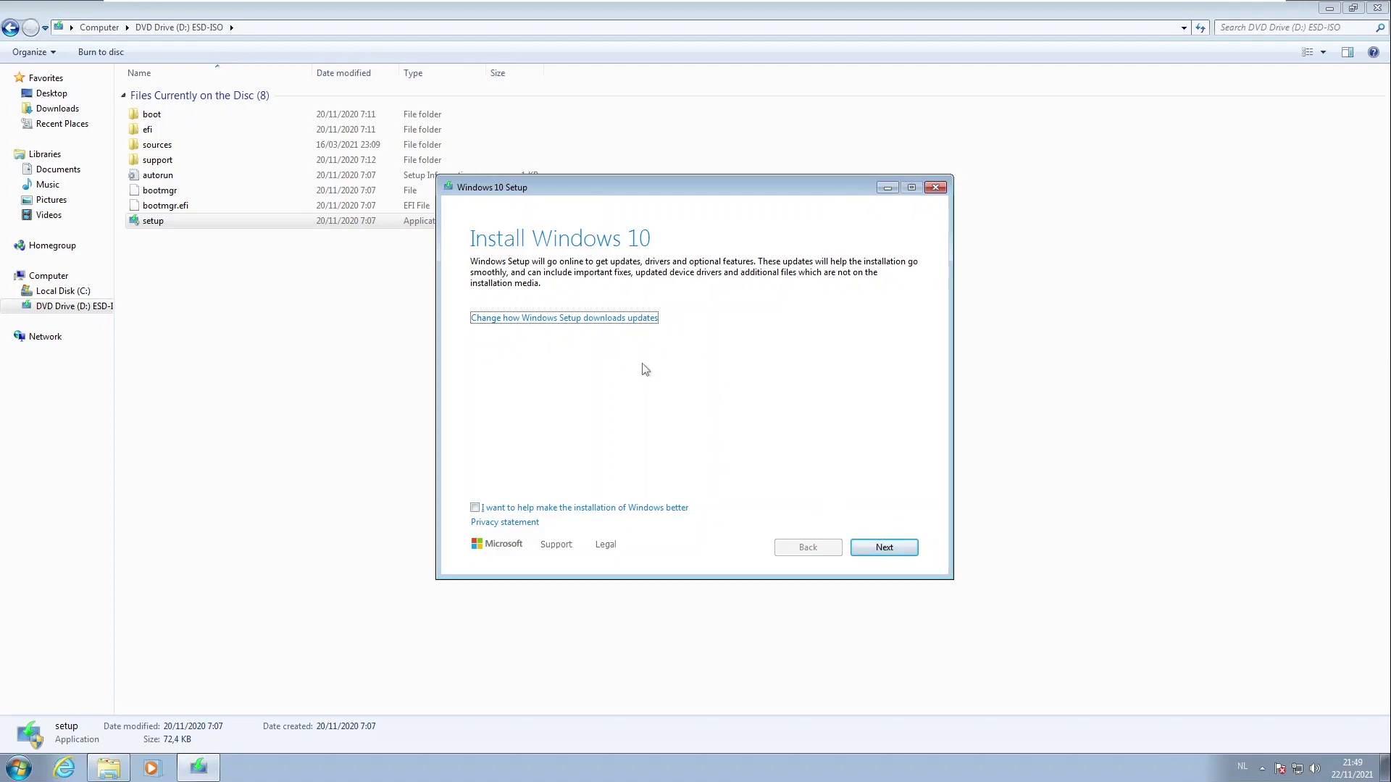
Continue Windows 10 Setup by accepting the licence terms and acknowledging the display language change.
click(880, 548)
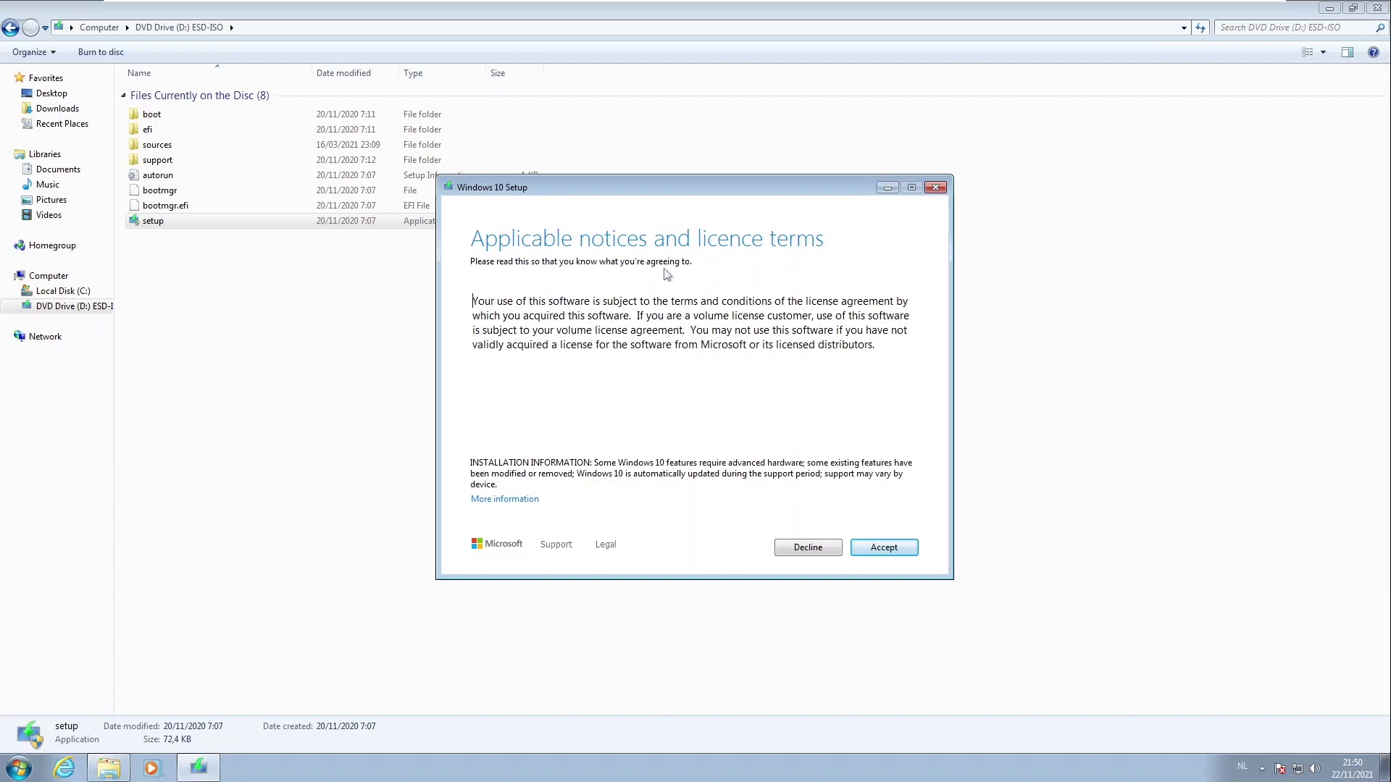
click(880, 547)
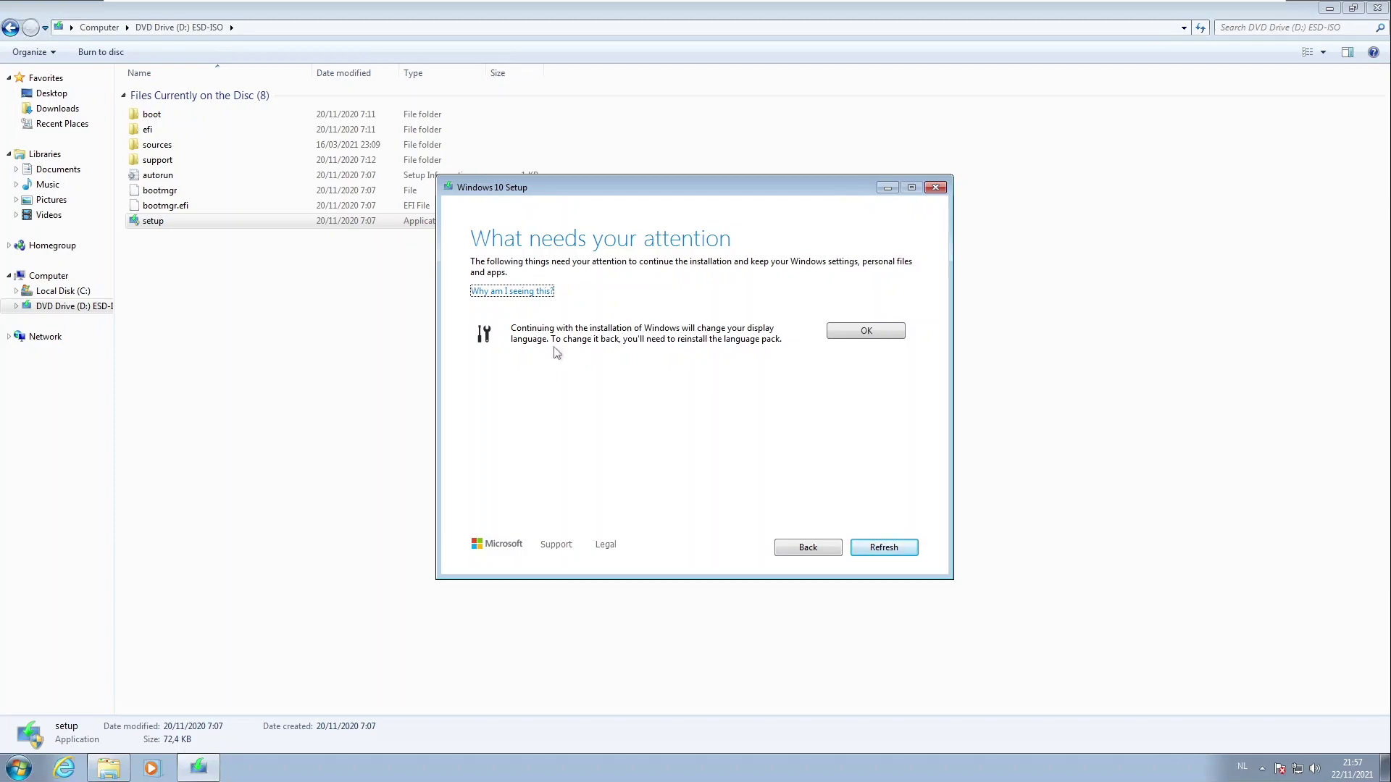
click(862, 337)
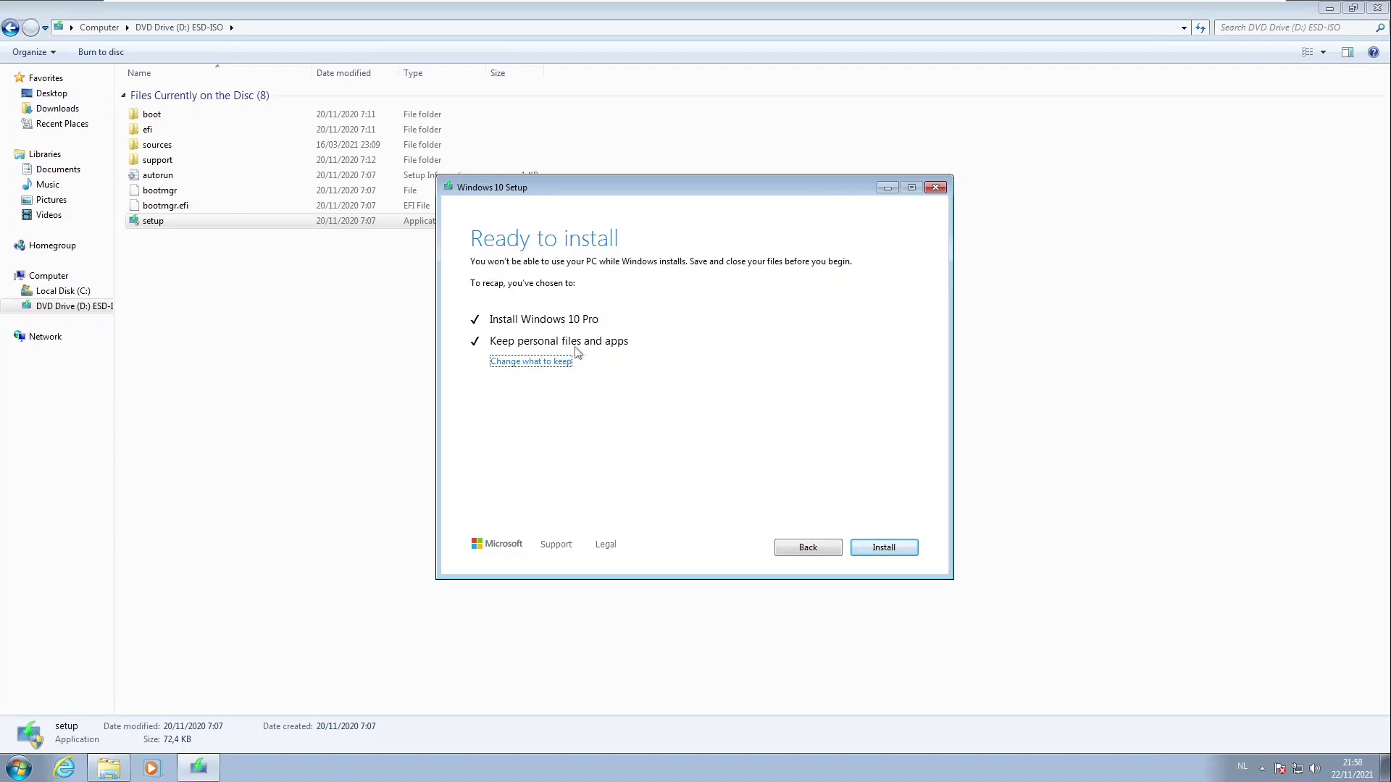
Choose to keep personal files and apps, and start the Windows 10 Pro installation.
click(541, 362)
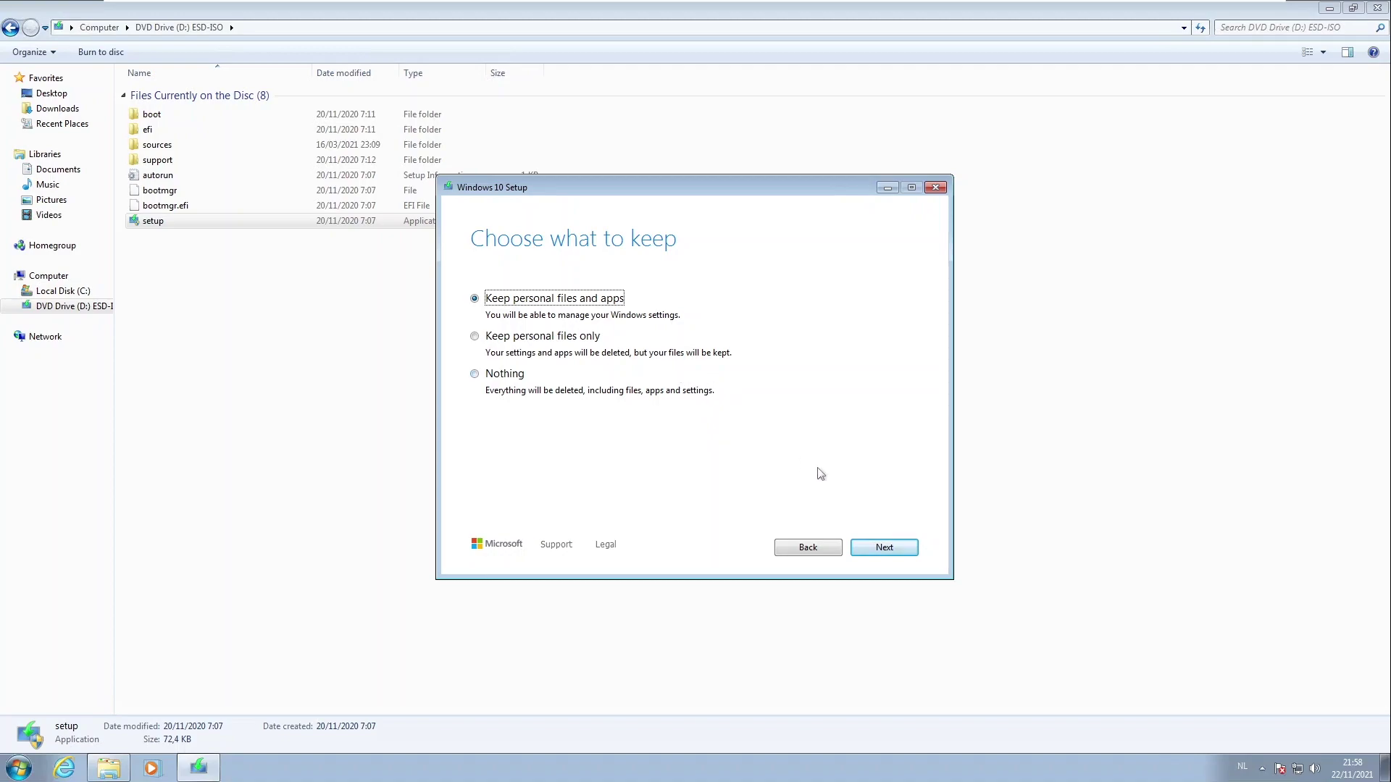
click(883, 546)
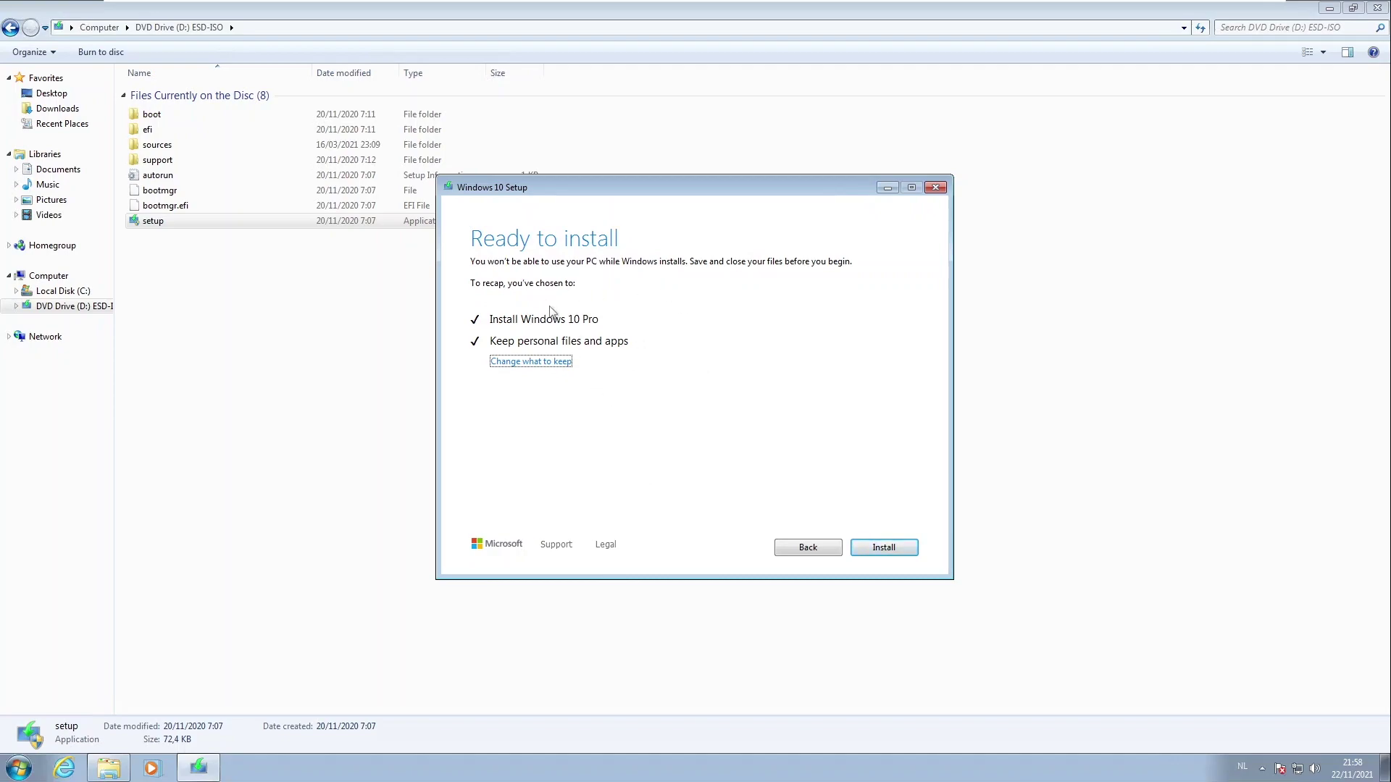
click(878, 549)
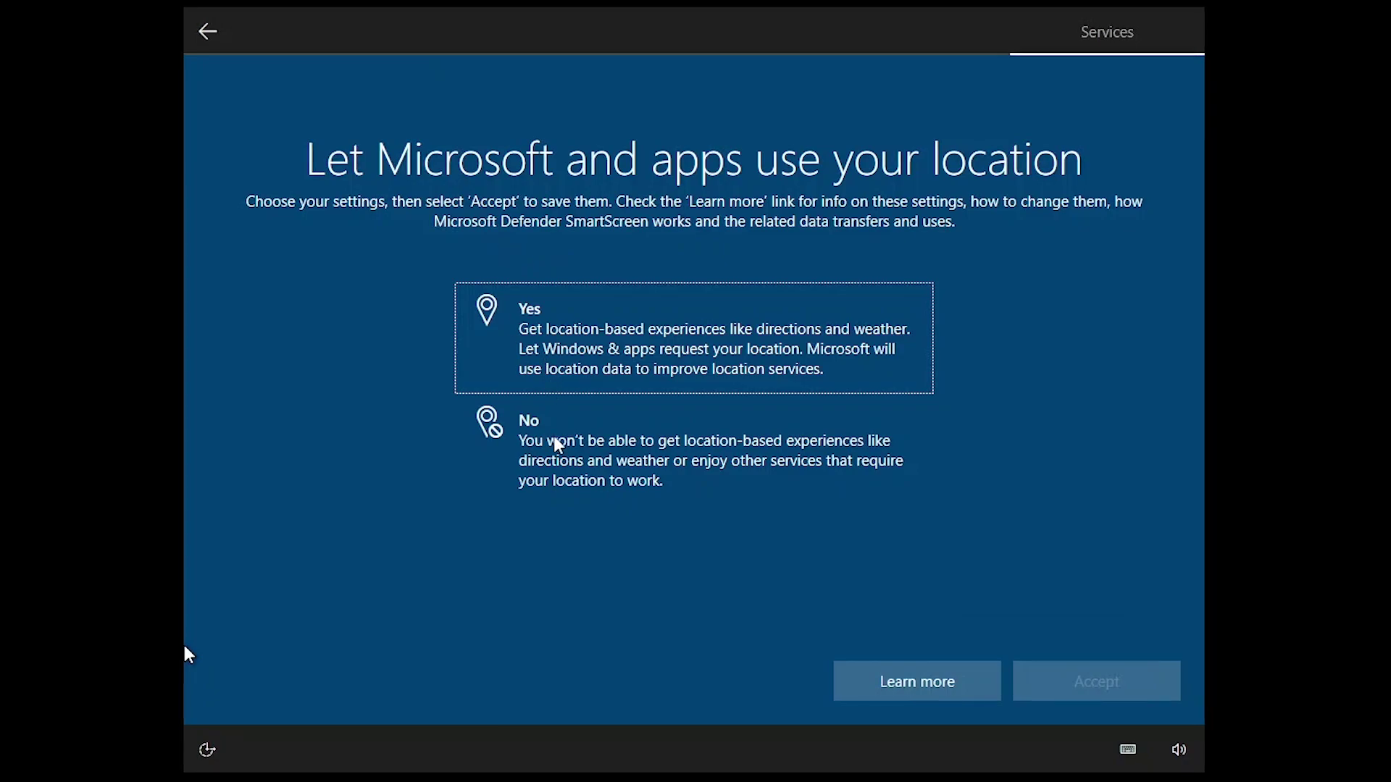
Answer No to location use by Microsoft and apps and to Find my device, accepting both choices.
click(588, 451)
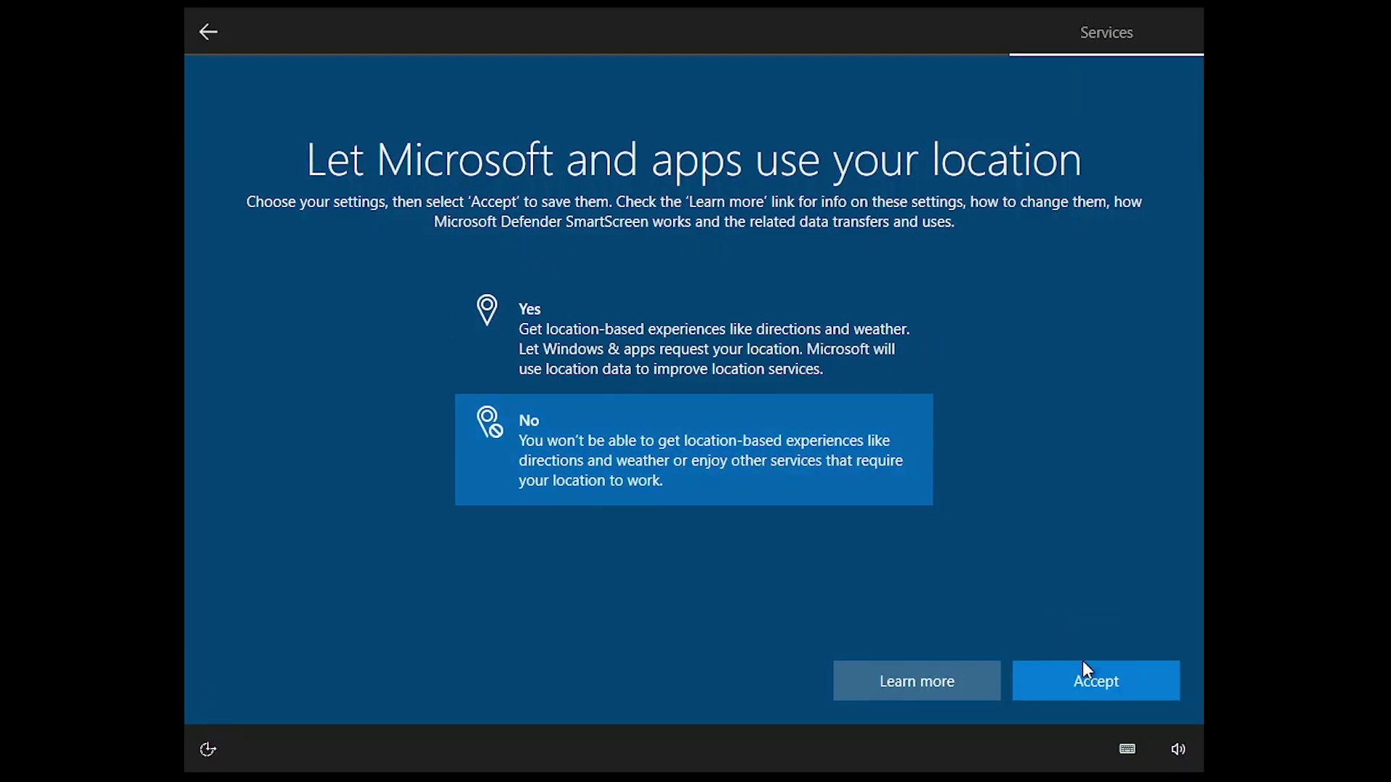
click(1089, 698)
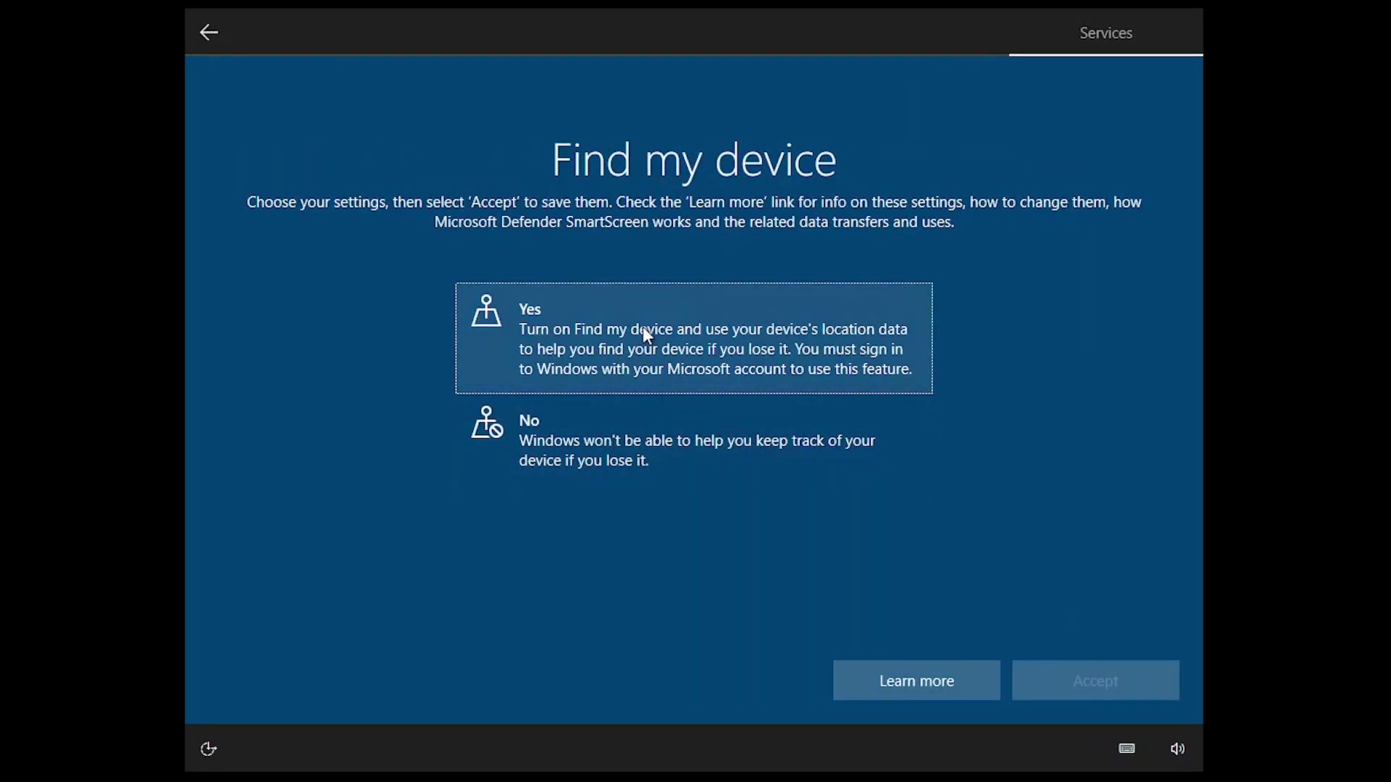
click(654, 449)
click(1072, 674)
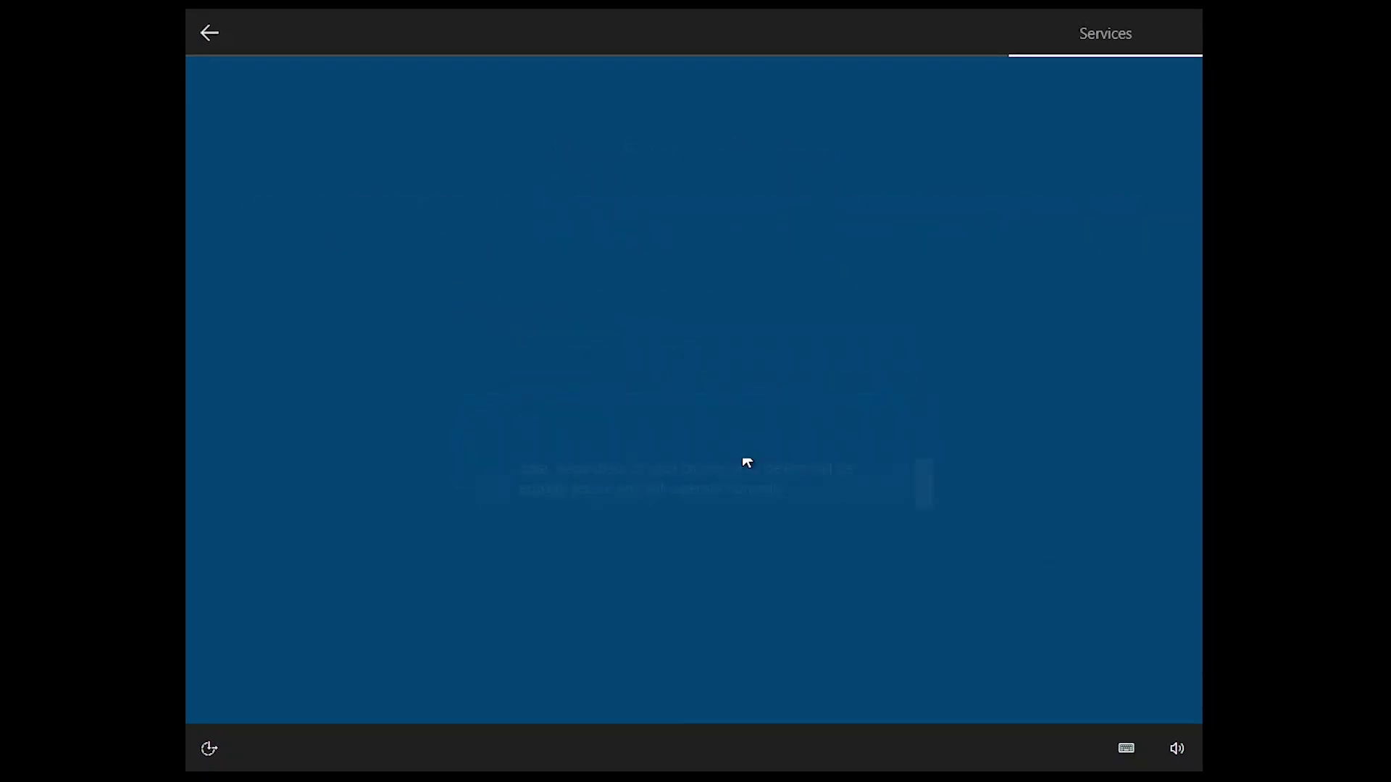
Choose to send only Required diagnostic data to Microsoft and decline the privacy option that follows.
click(700, 597)
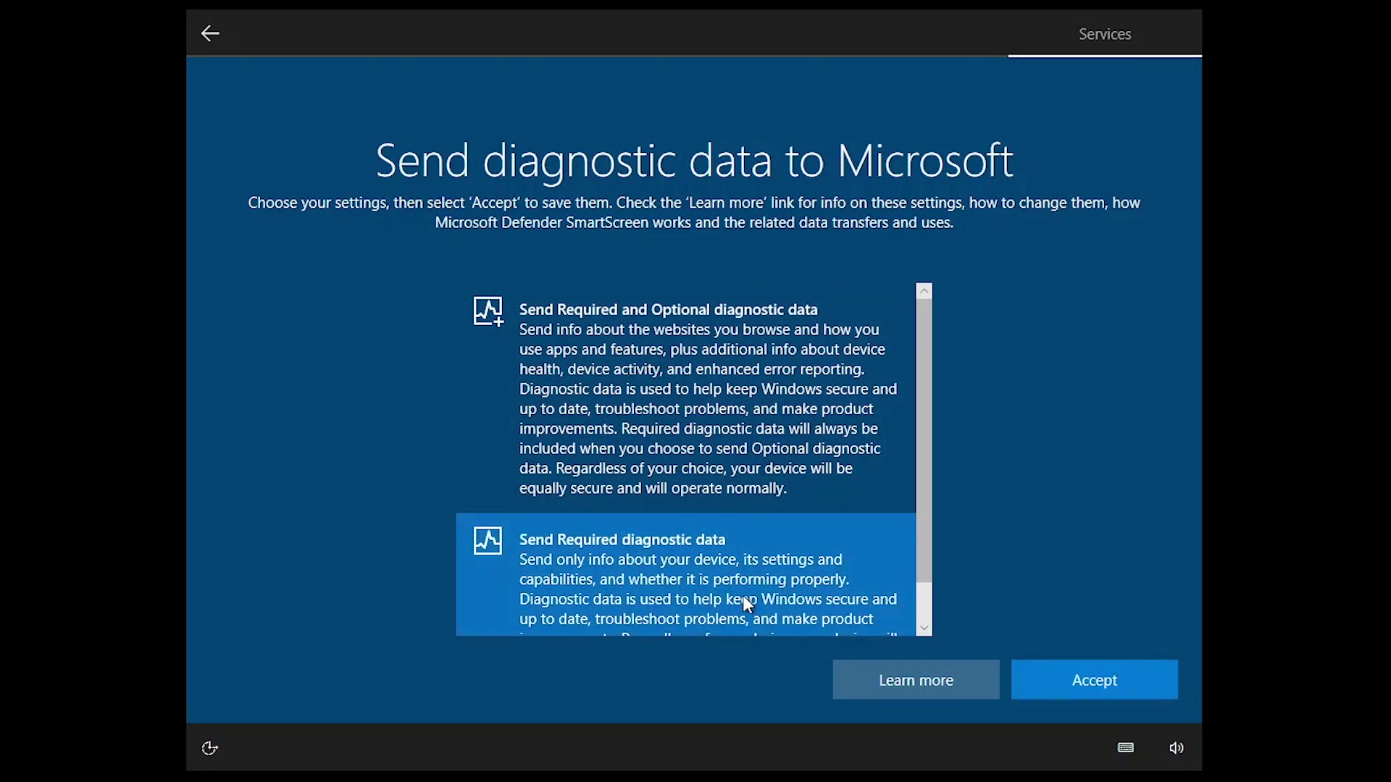
click(1076, 679)
click(688, 453)
click(1041, 673)
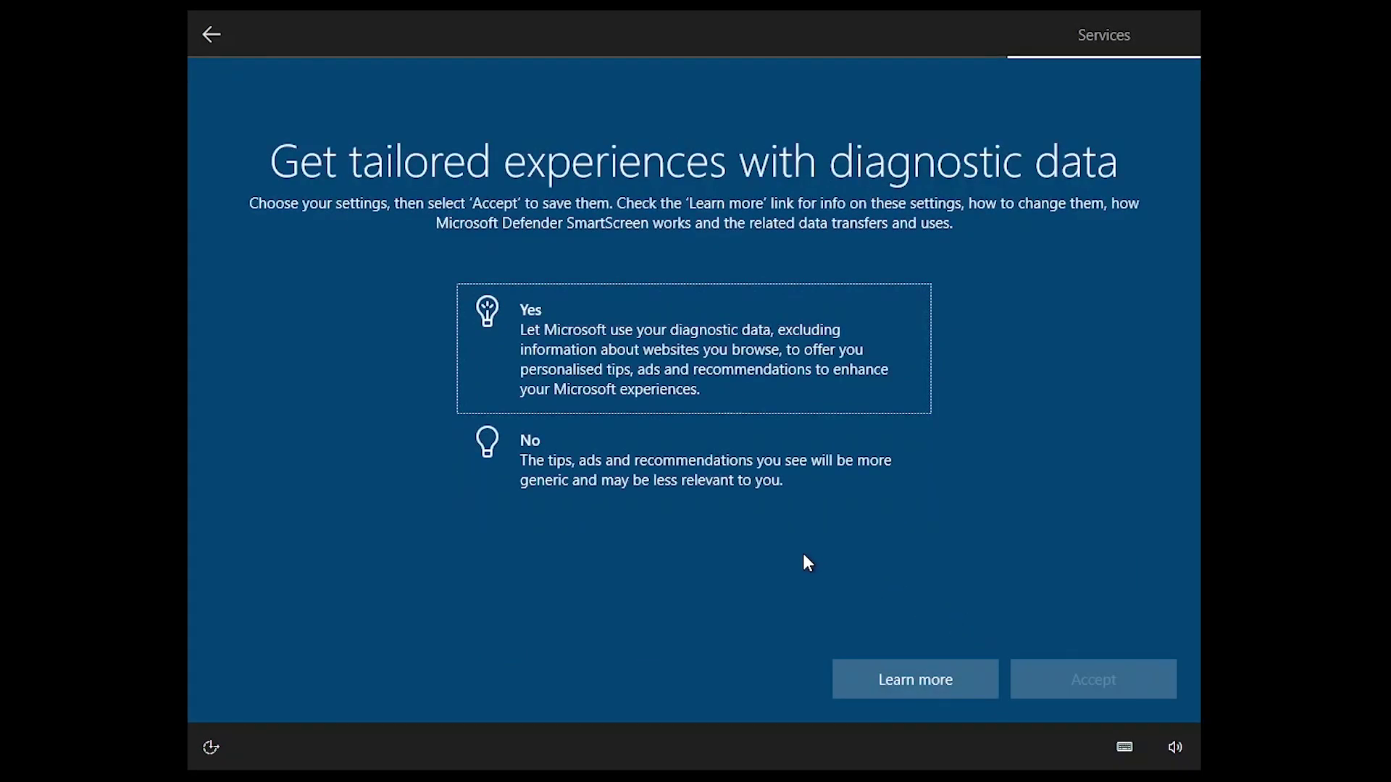
Answer No to tailored experiences with diagnostic data and to the last privacy option, accepting both choices.
click(700, 446)
click(1058, 678)
click(649, 454)
click(1082, 676)
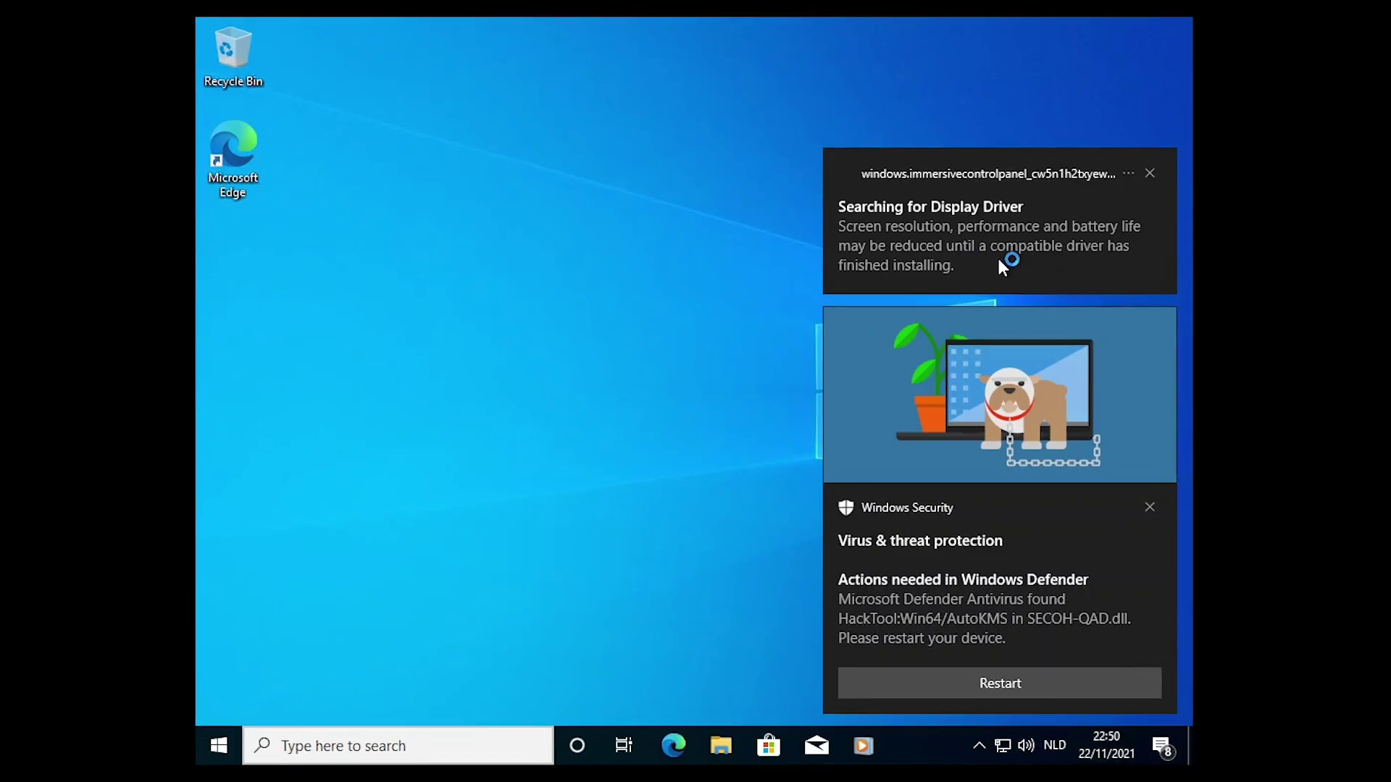
Dismiss the Windows Defender restart notification and start reinstalling VMware Tools on the virtual machine.
click(1147, 508)
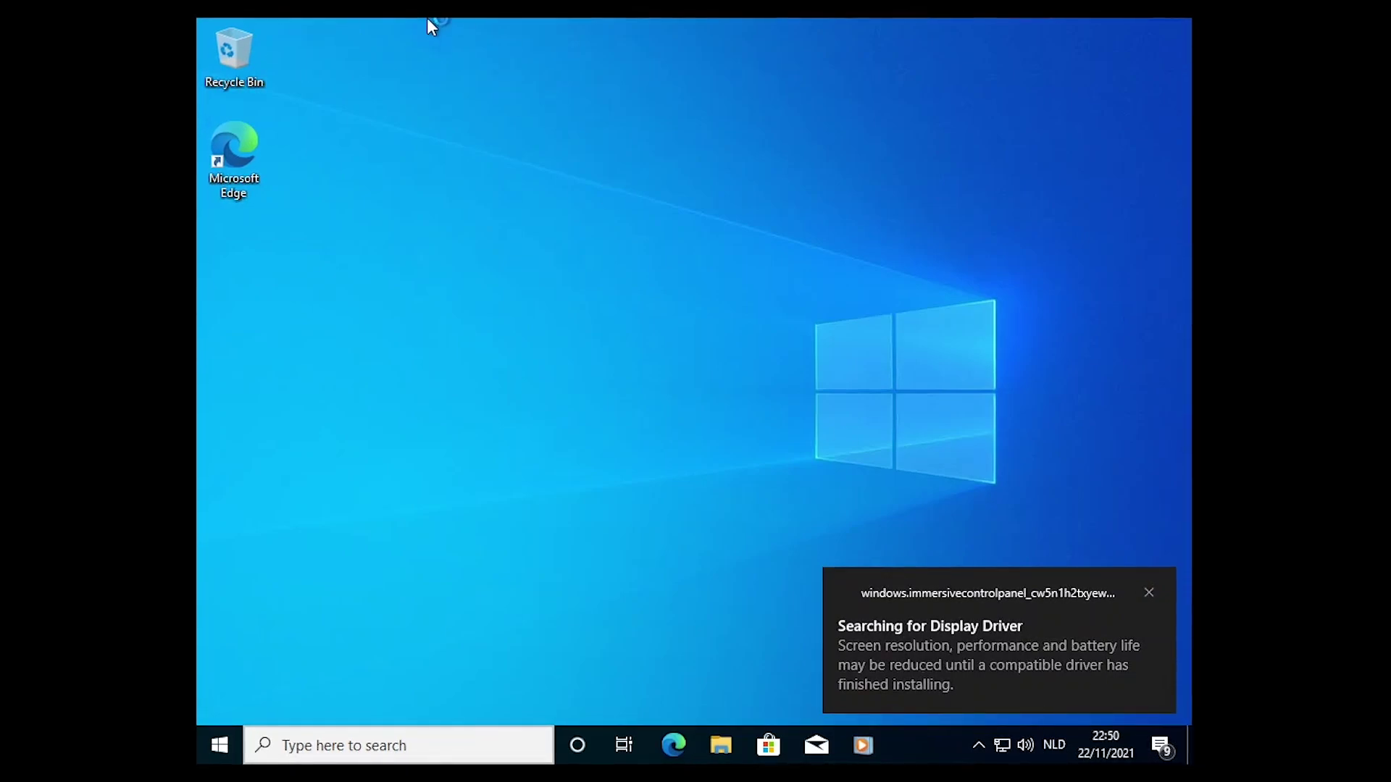
click(72, 0)
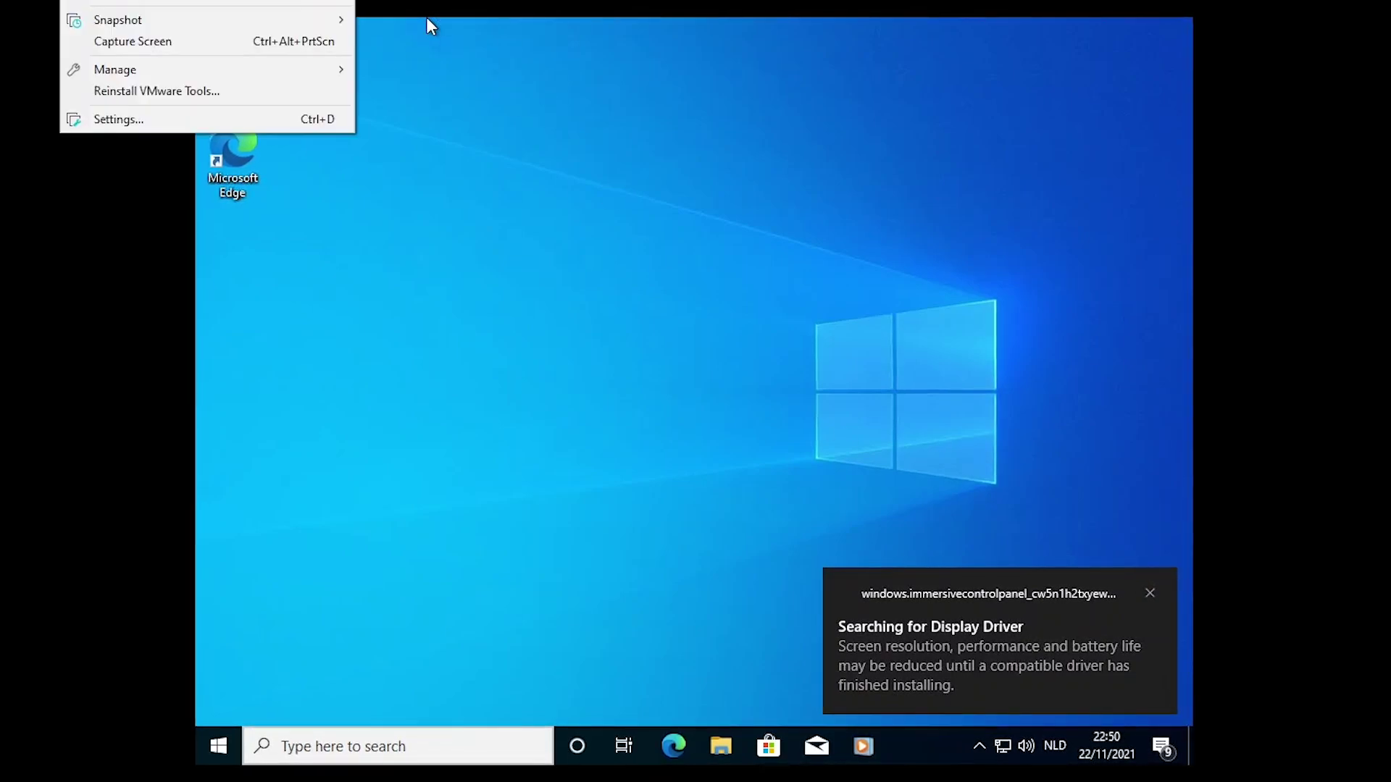
click(152, 90)
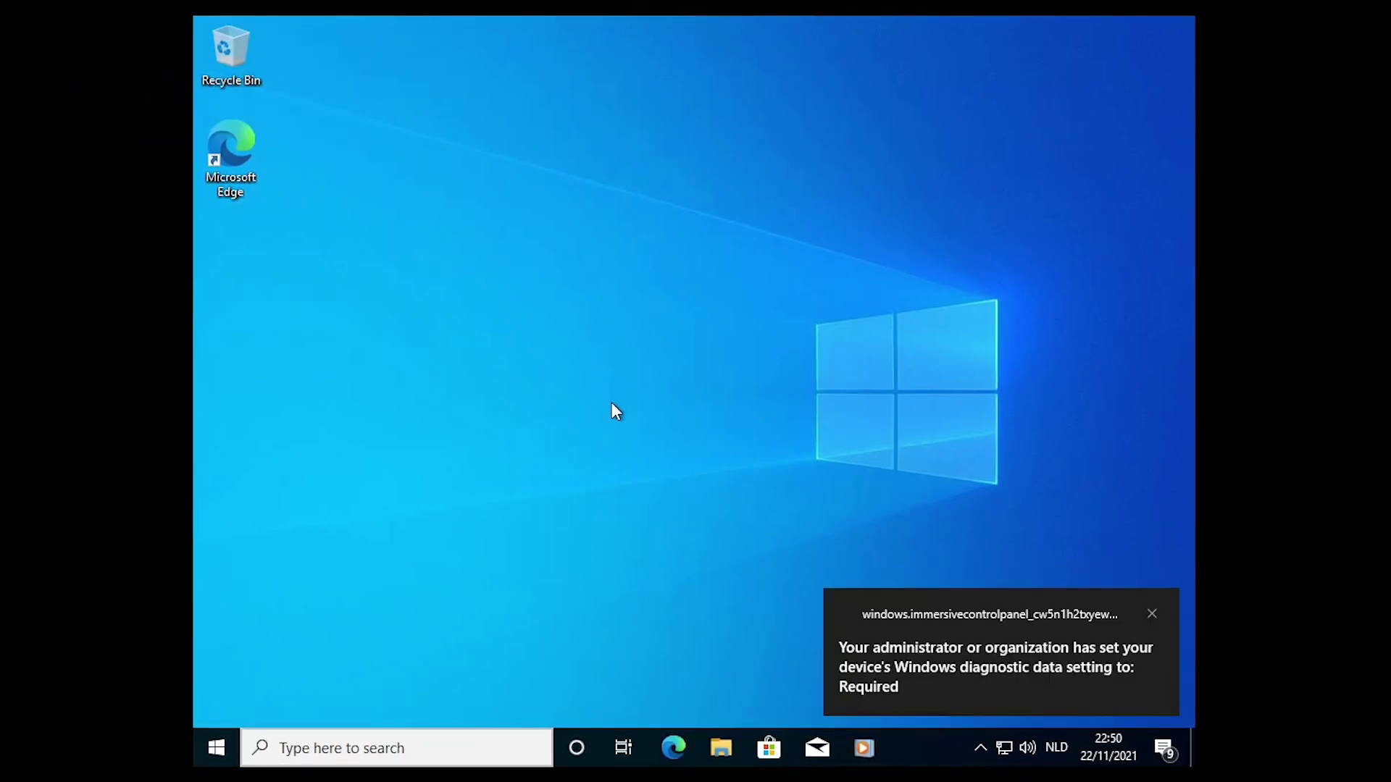
Dismiss the diagnostic data and threat notifications, and open This PC in File Explorer.
click(1152, 615)
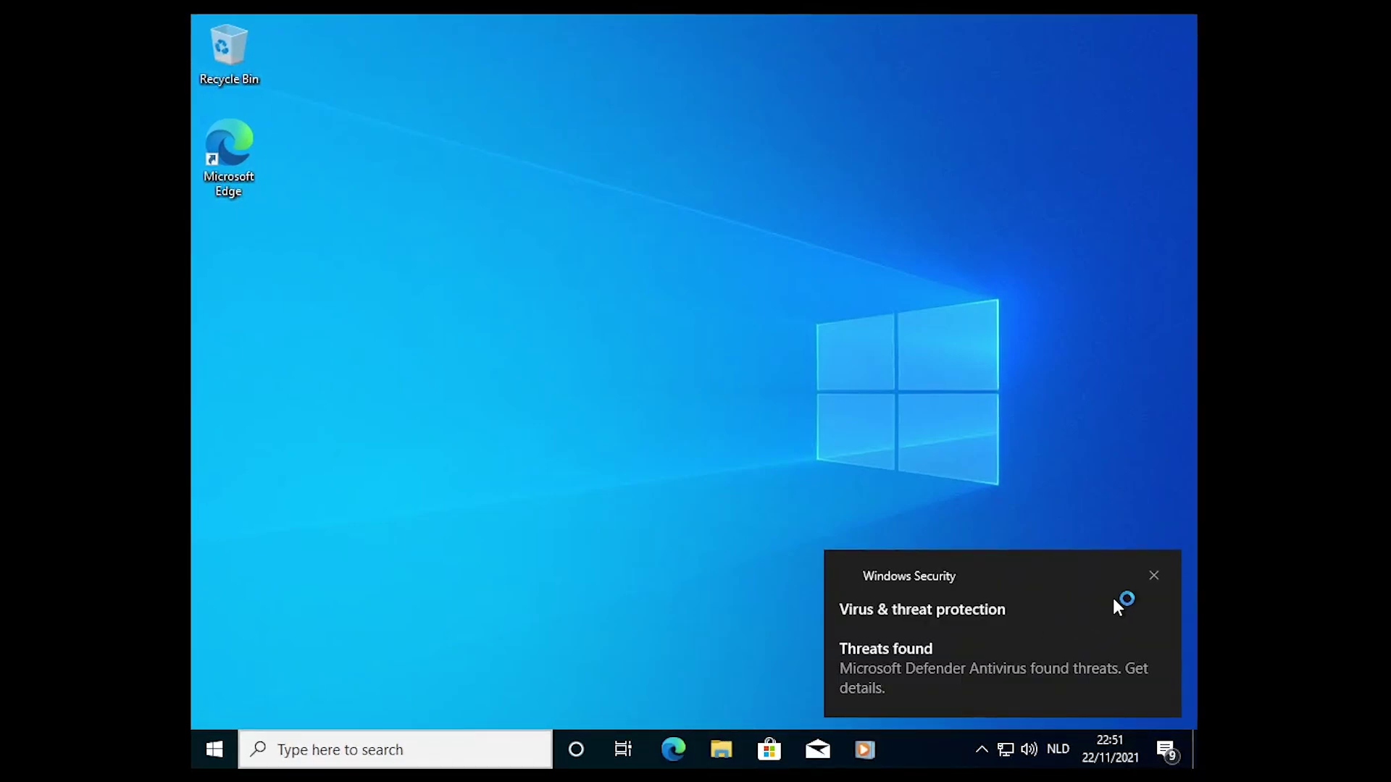
click(1153, 576)
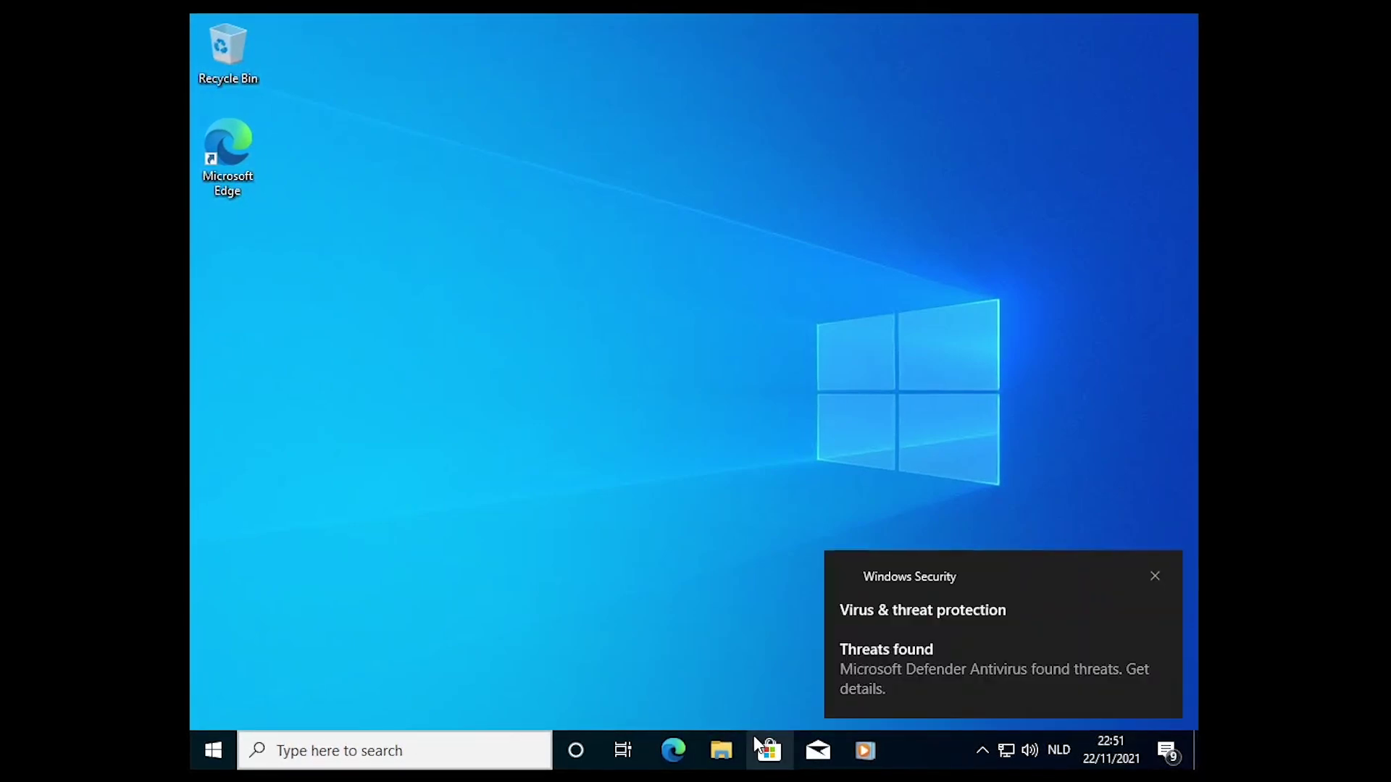
click(1156, 578)
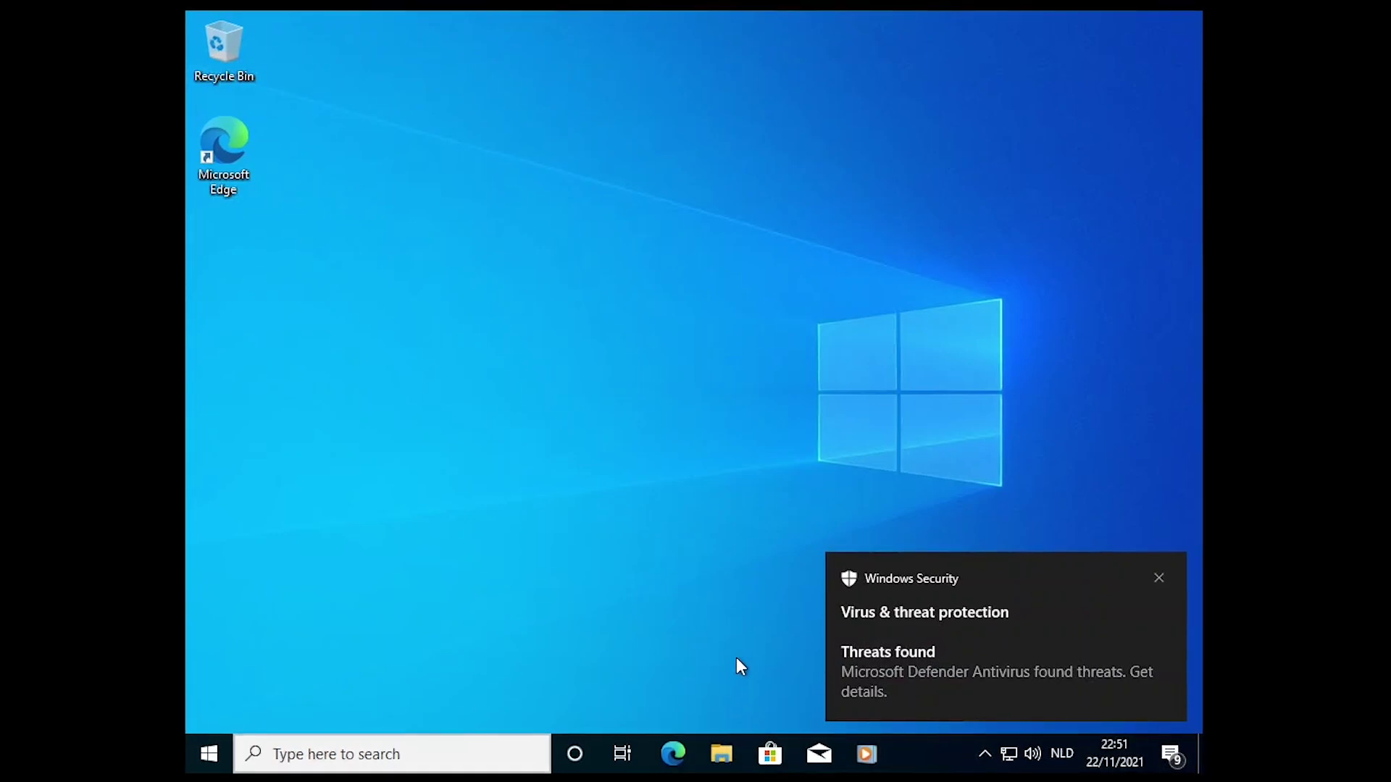
key(super+e)
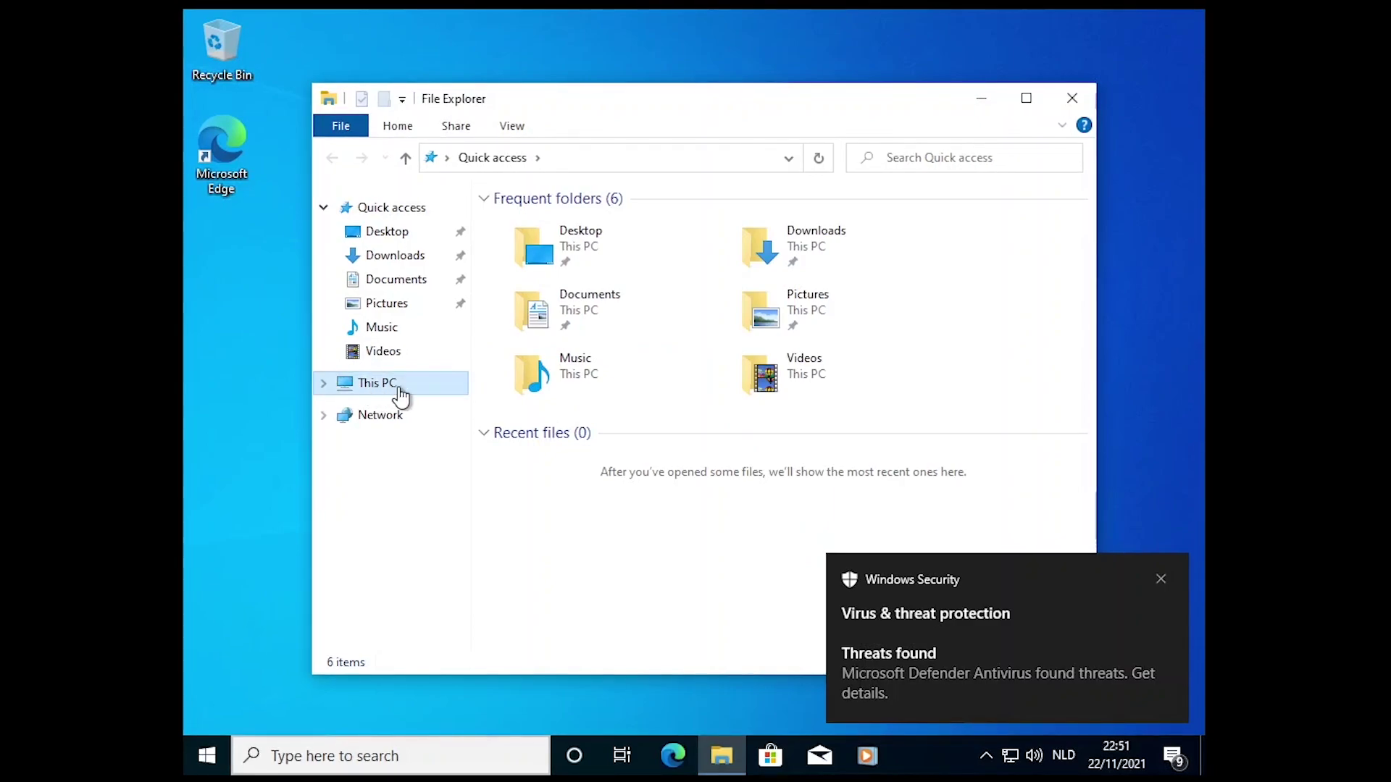
click(398, 391)
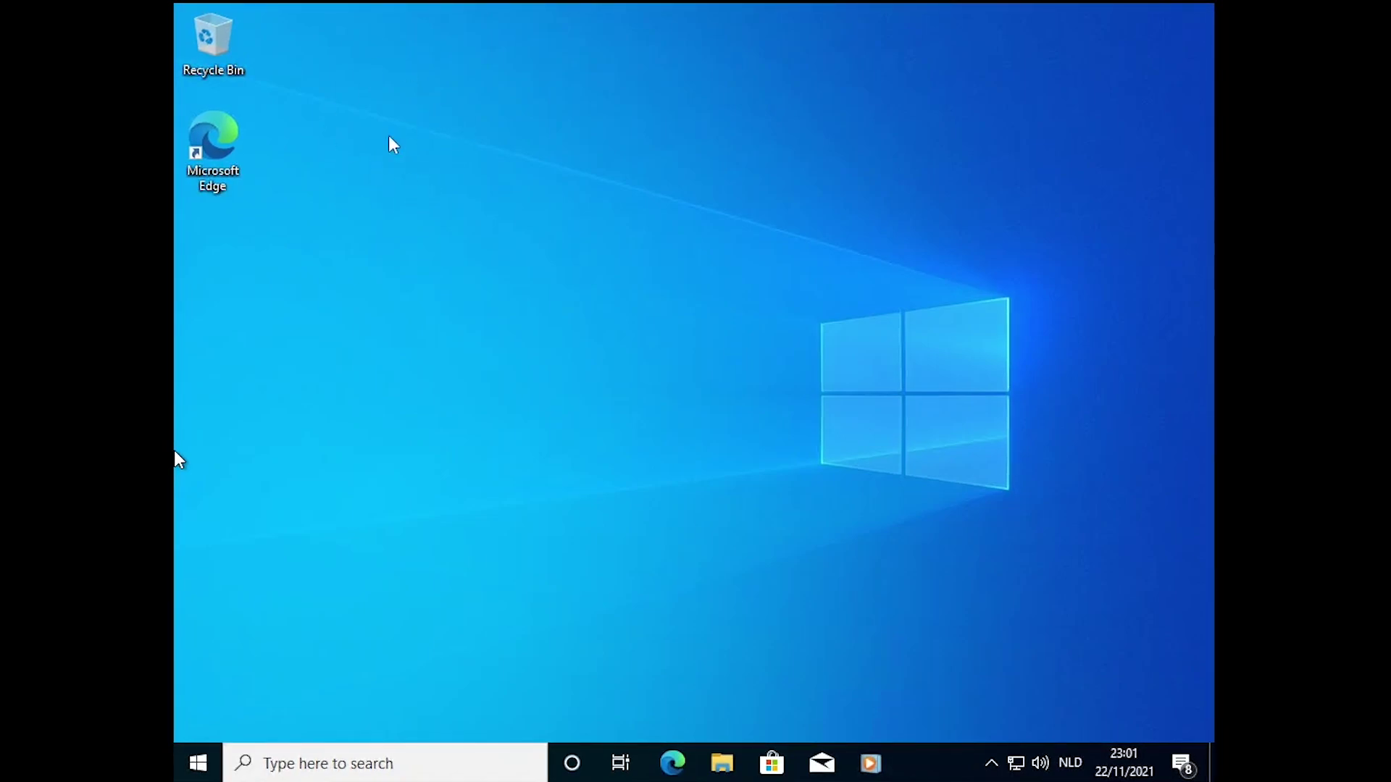
Open the display settings and check the Windows and Windows.old folders on Local Disk (C:) in File Explorer.
right_click(477, 182)
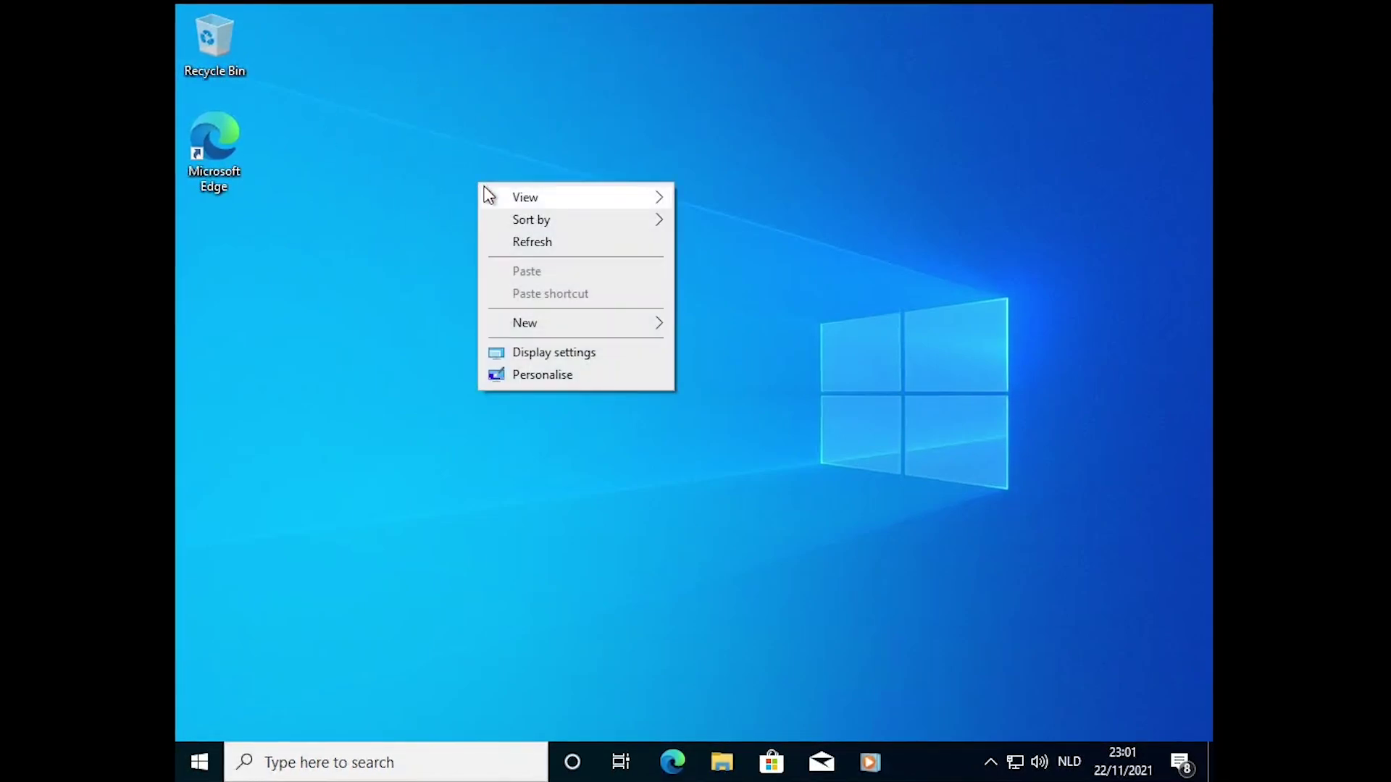
click(553, 352)
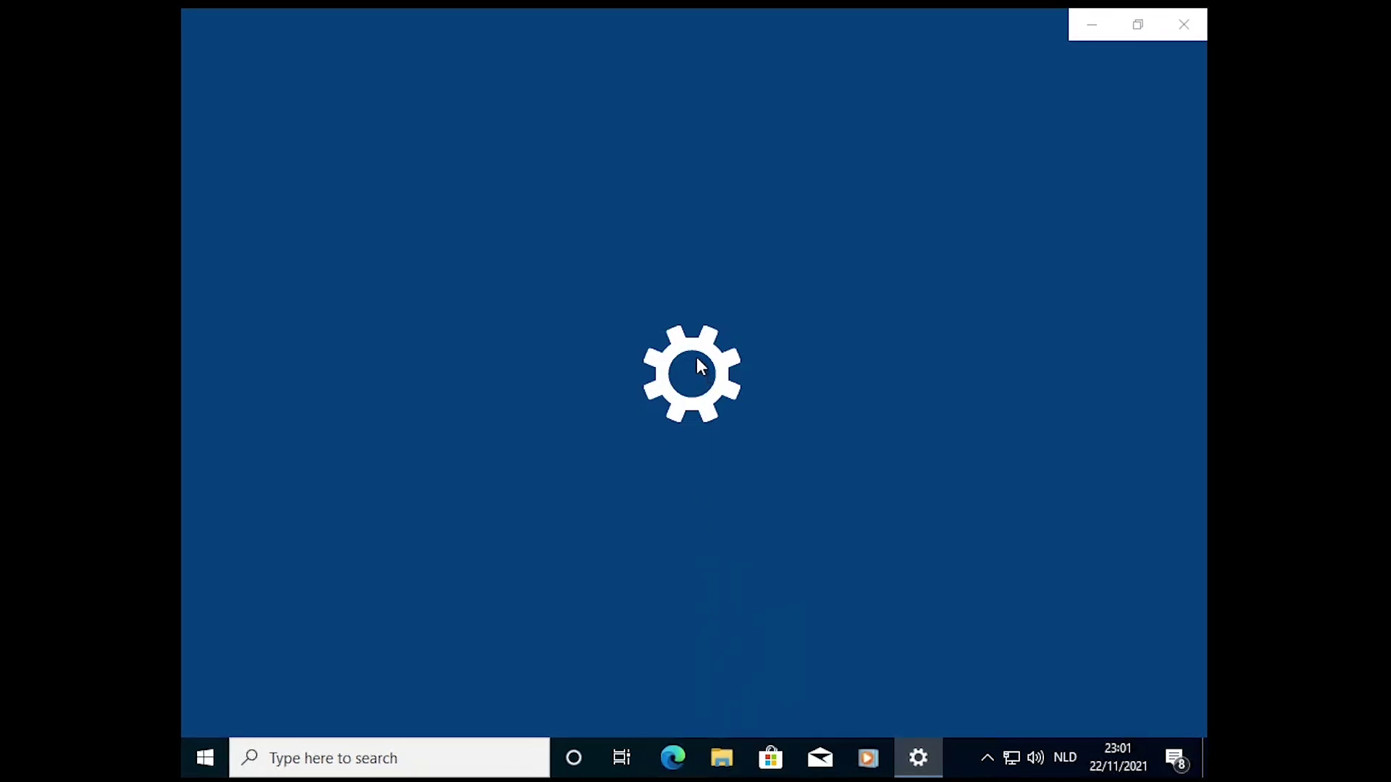
click(722, 757)
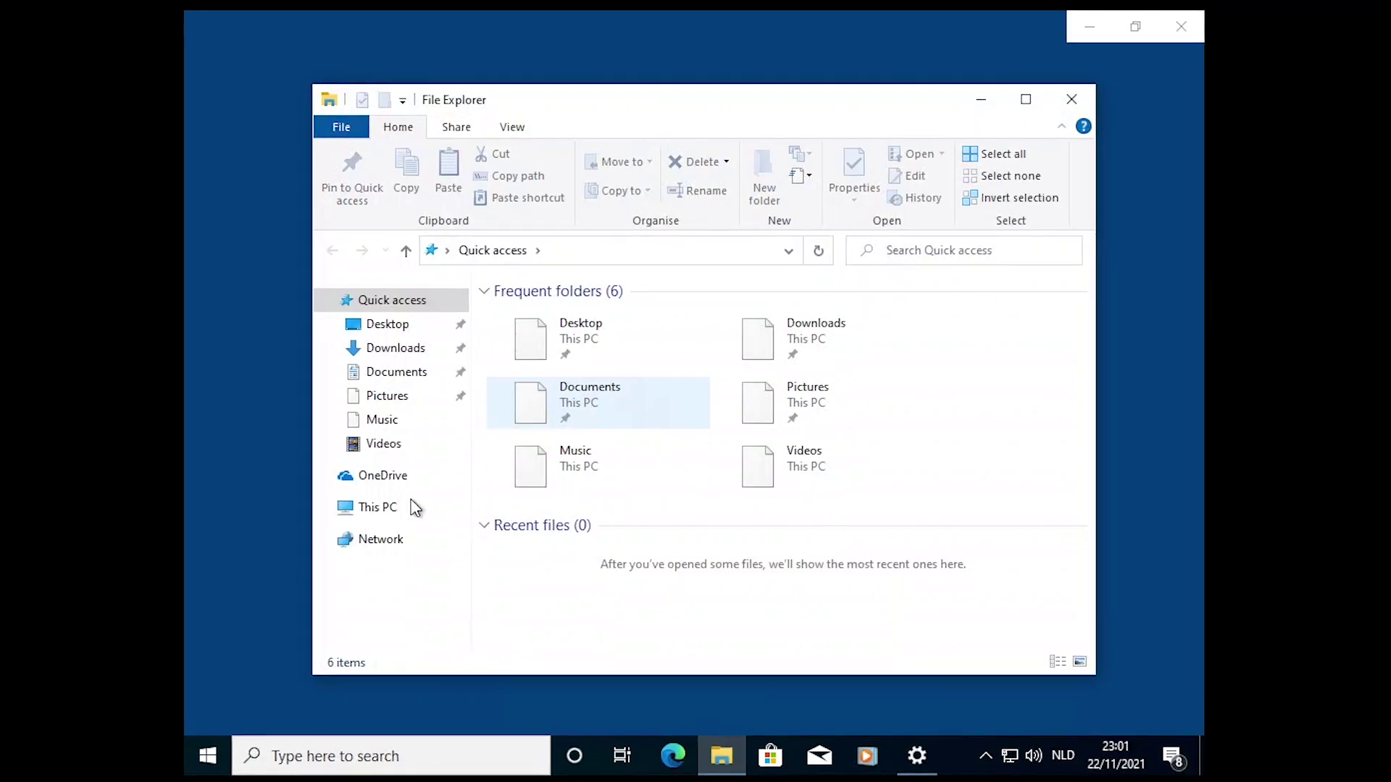
click(376, 510)
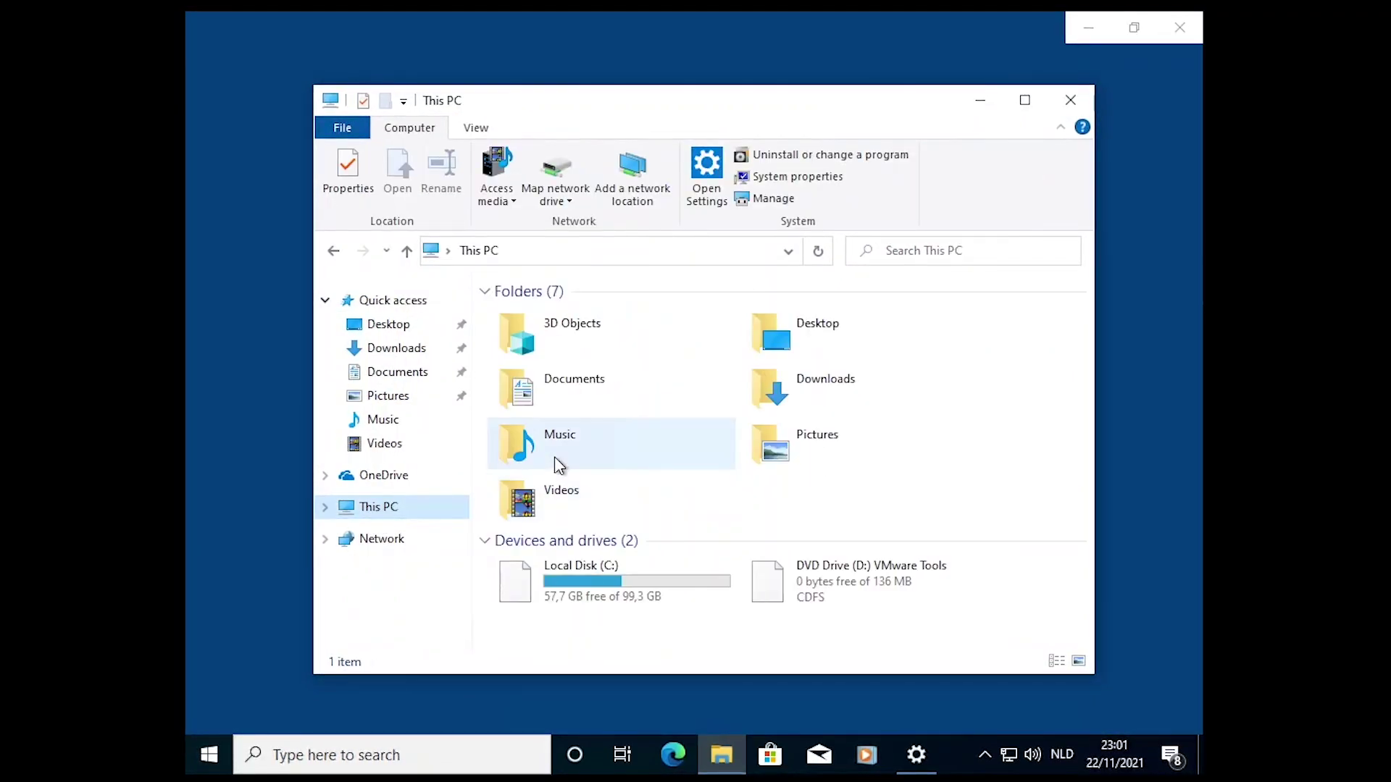
double_click(614, 565)
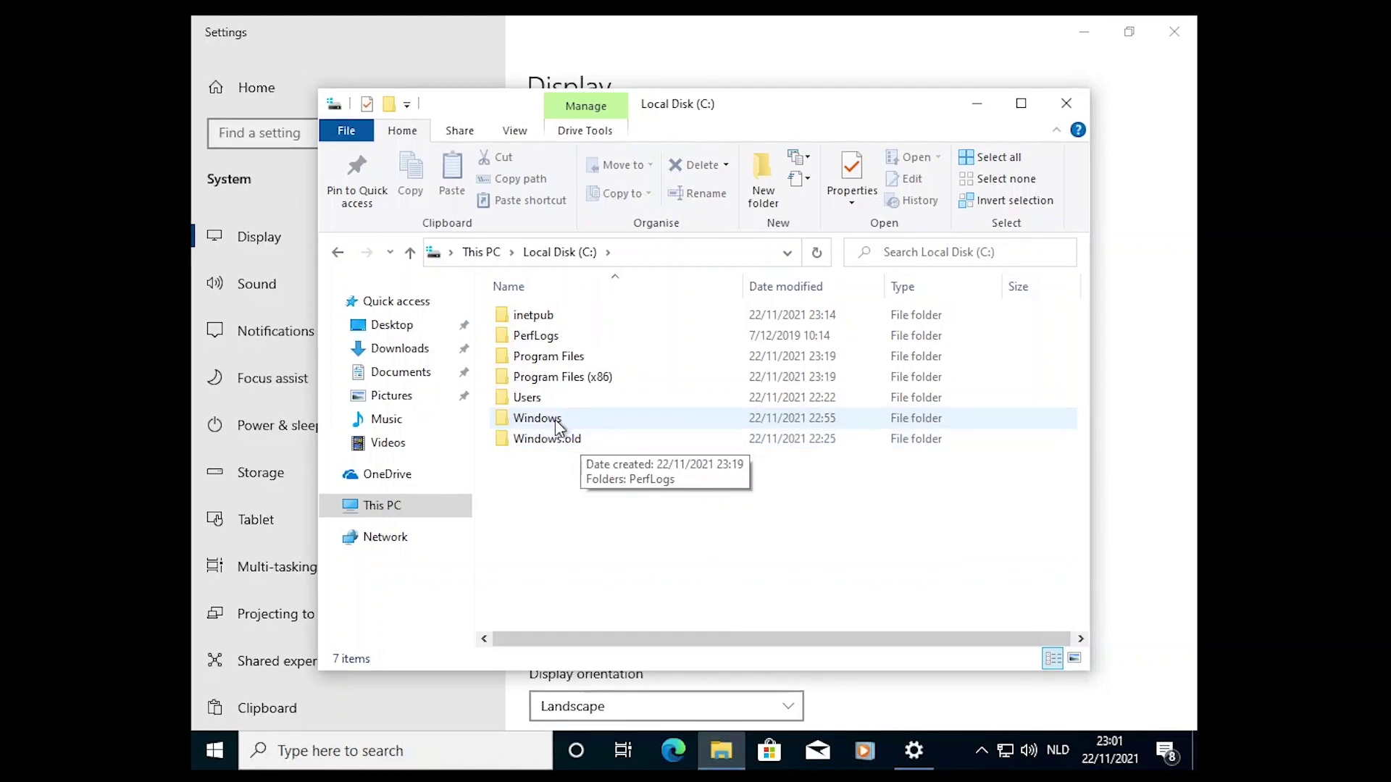
click(543, 422)
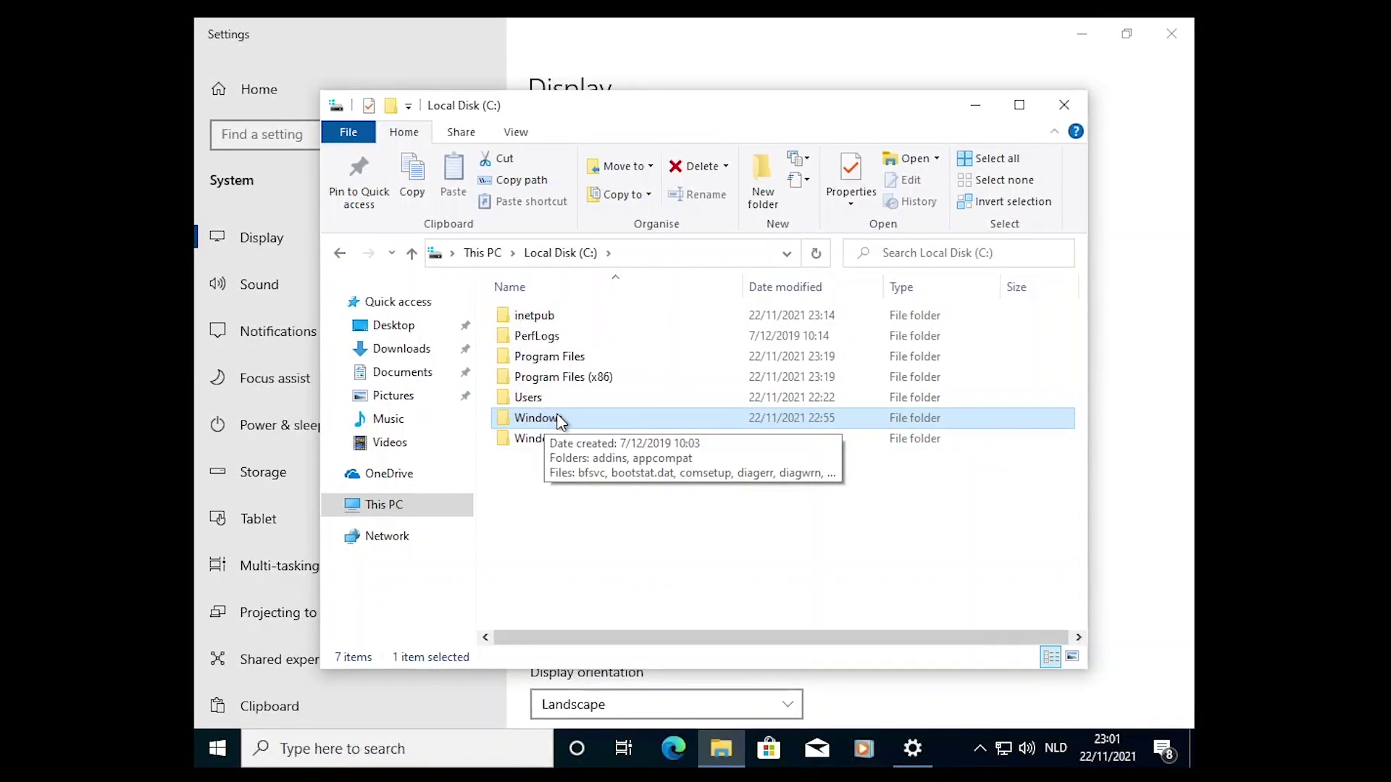
click(577, 441)
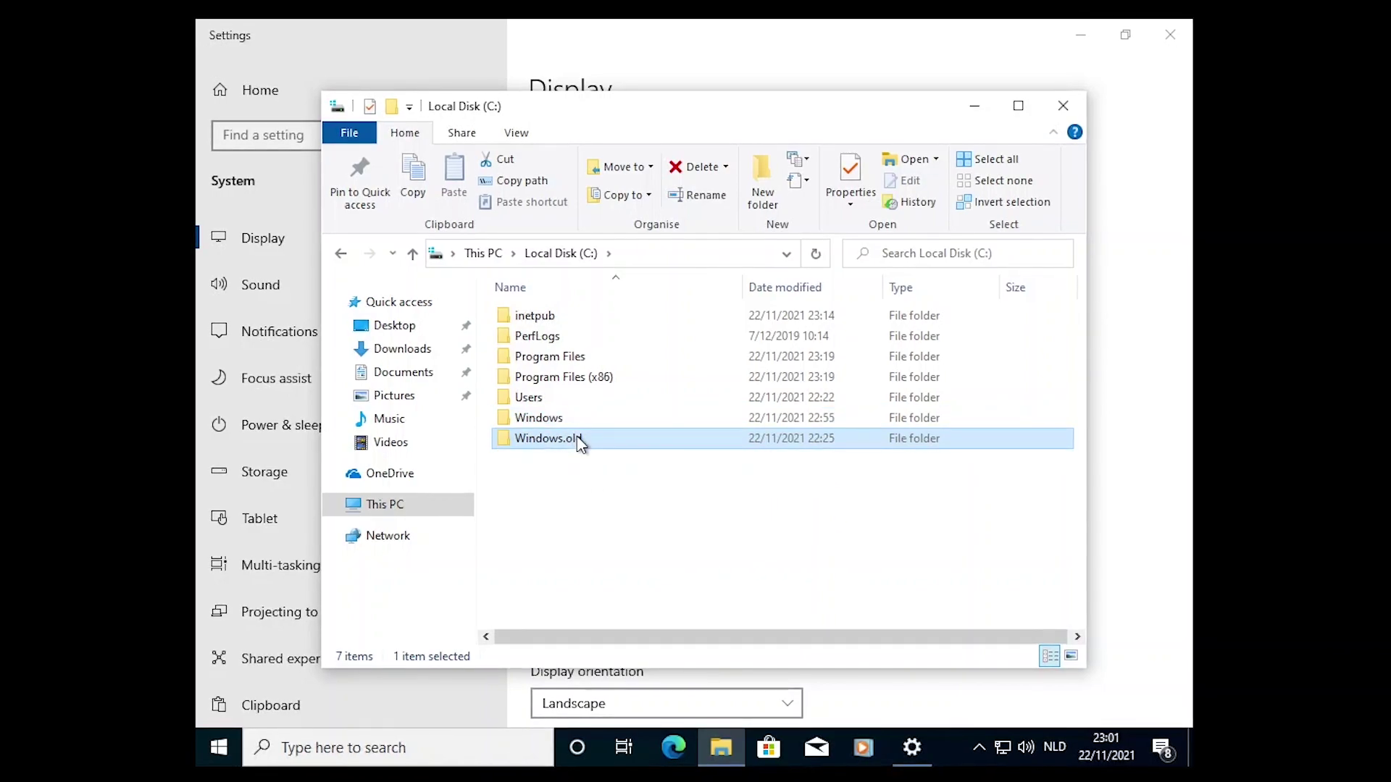
click(975, 107)
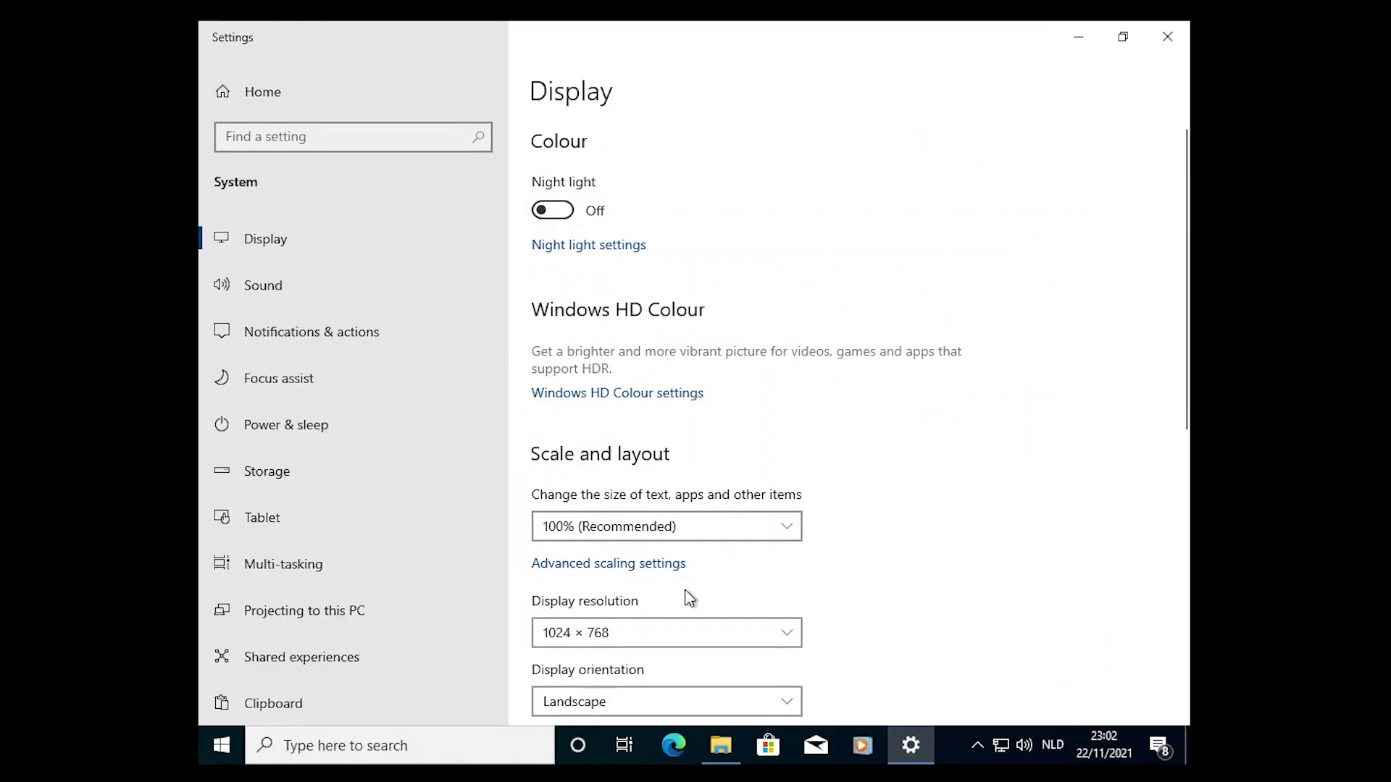
Set the display resolution to 1280 × 800 and keep the changed display settings.
click(689, 629)
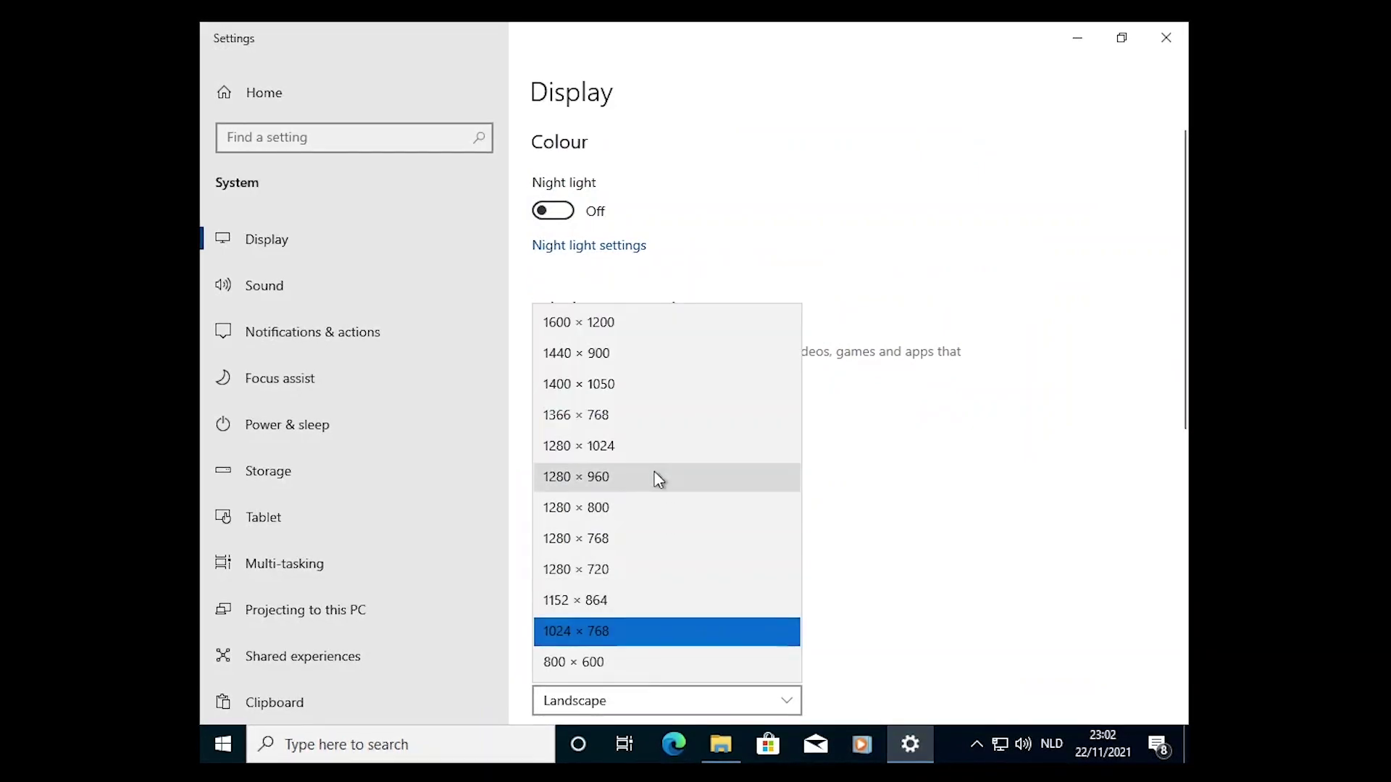
click(599, 513)
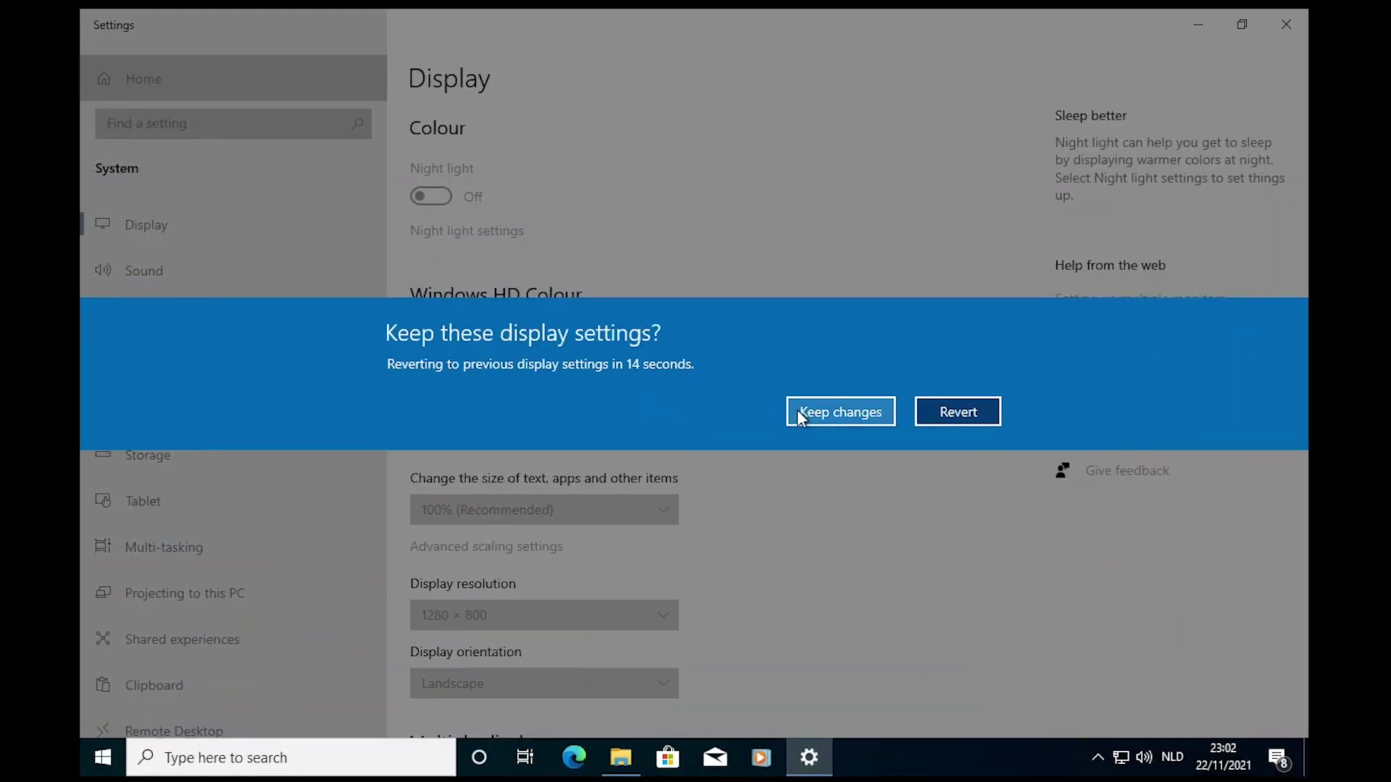
click(811, 411)
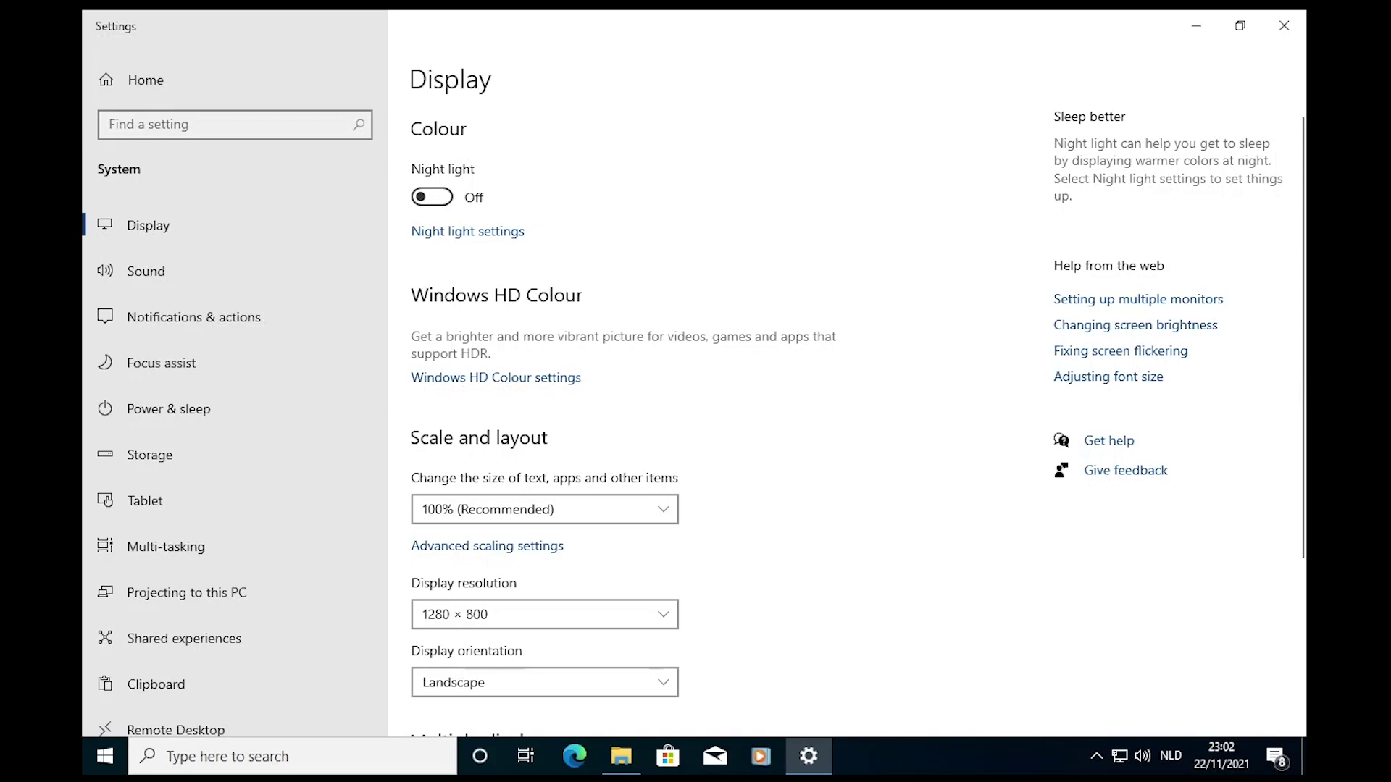
Open the Recovery page under Update & Security to review the option for going back to Windows 7.
click(108, 763)
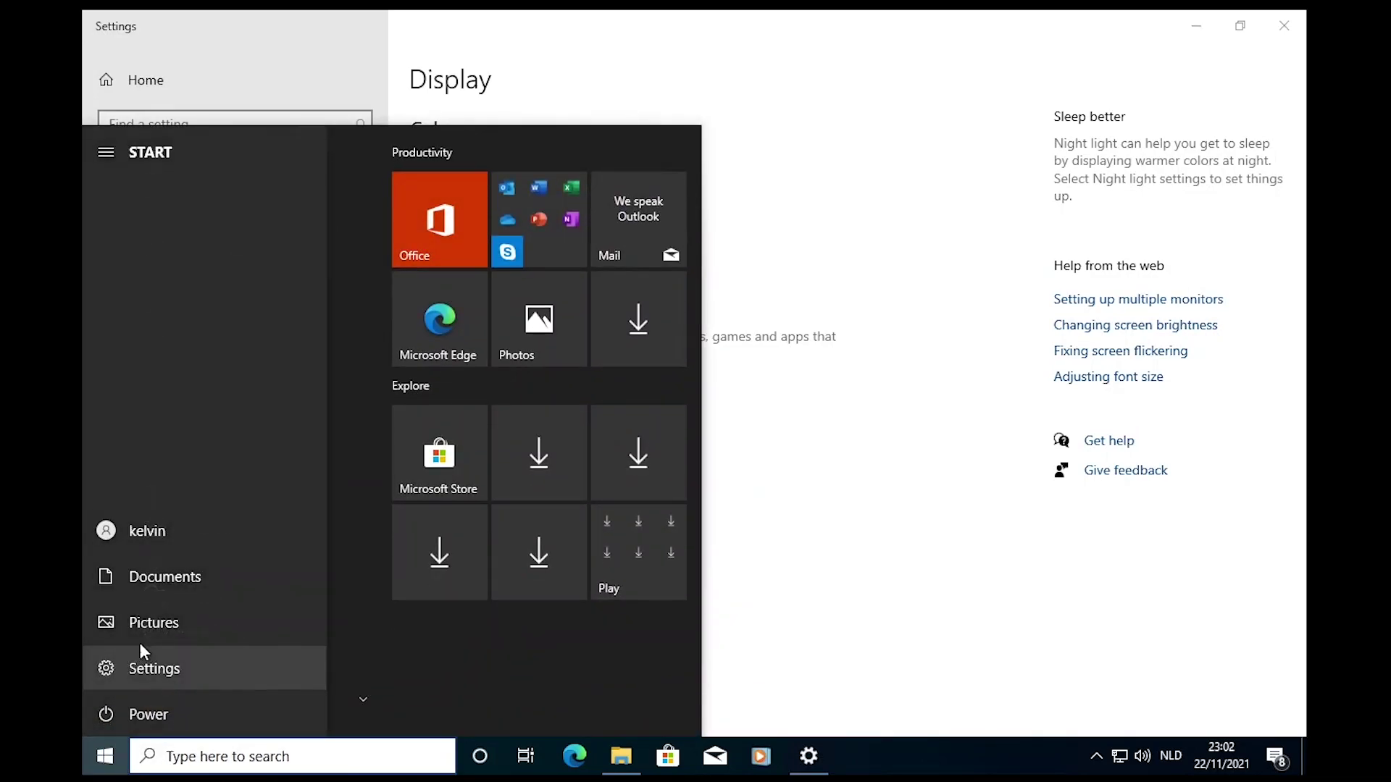
click(135, 655)
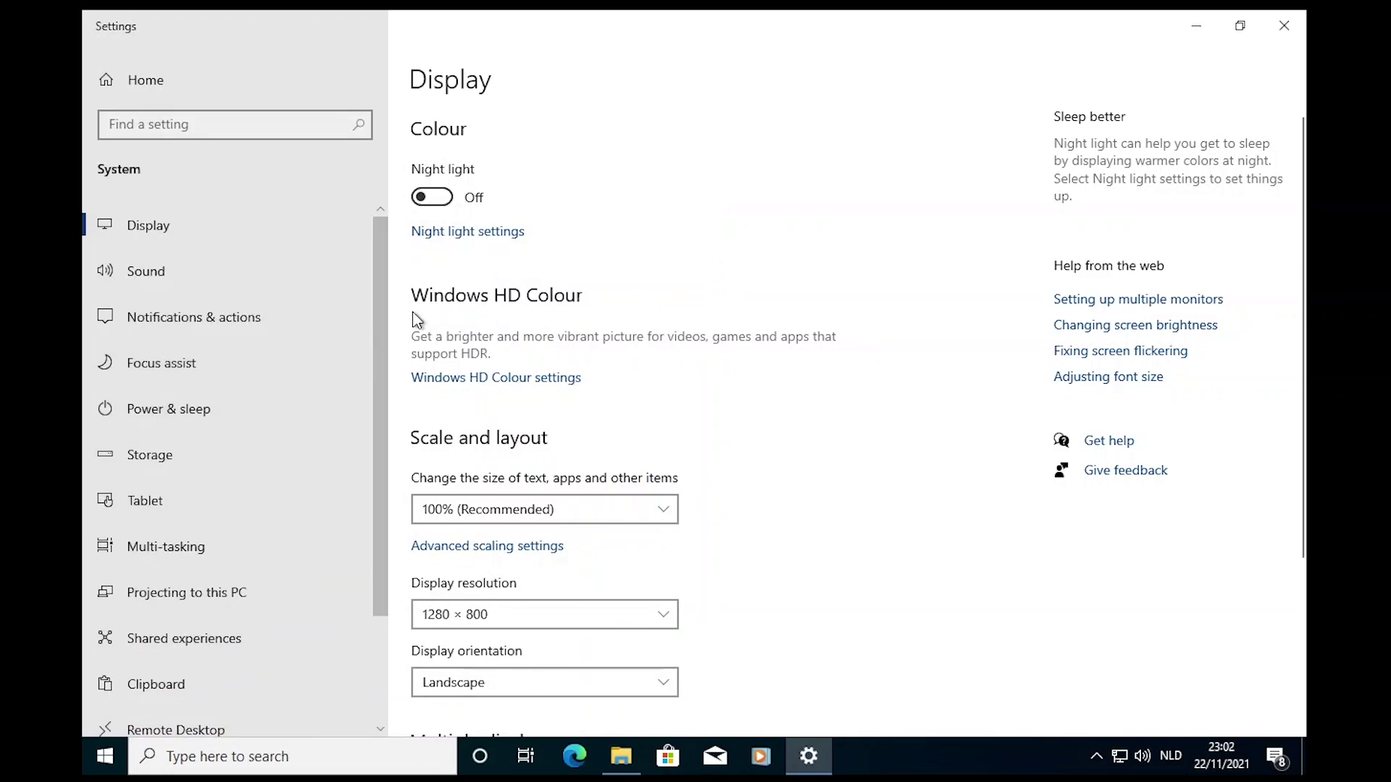
scroll(557, 362, down, 3)
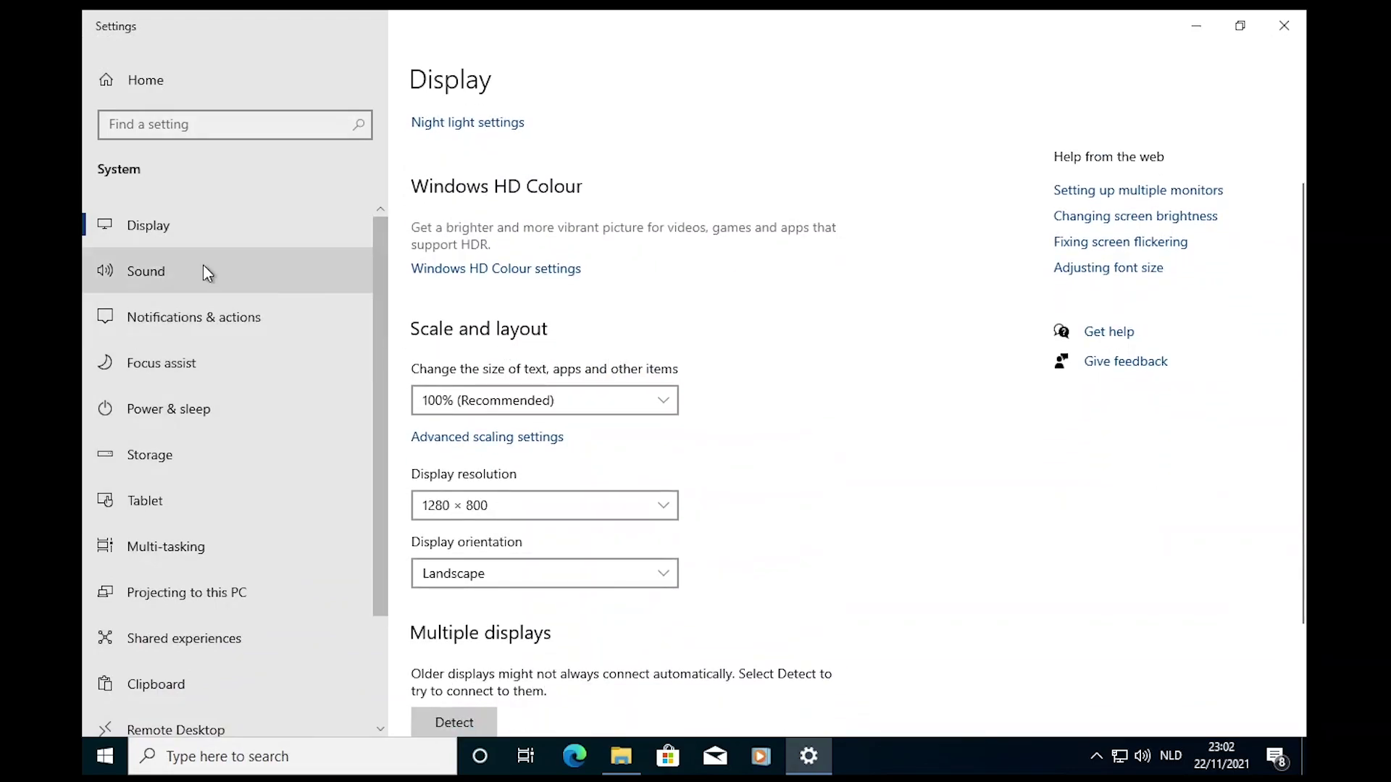
click(137, 68)
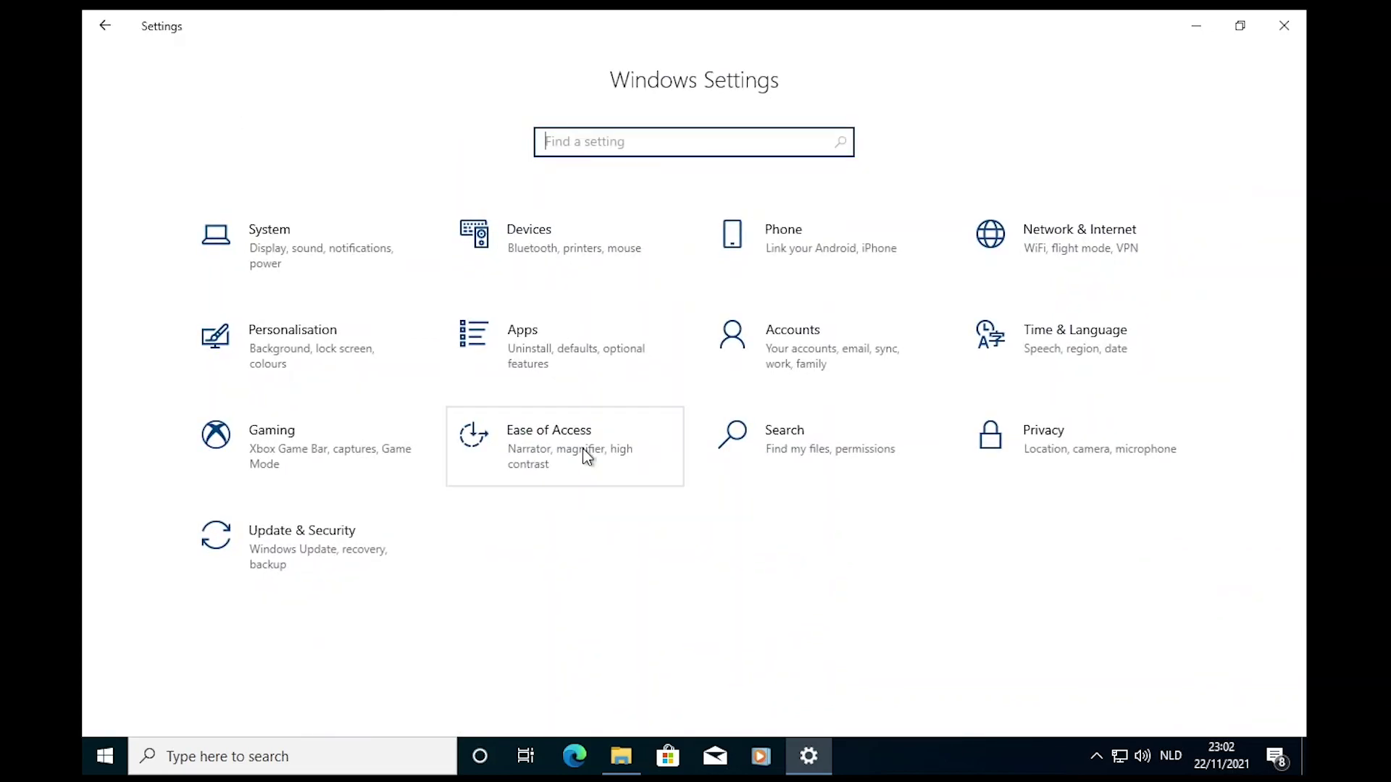
click(332, 559)
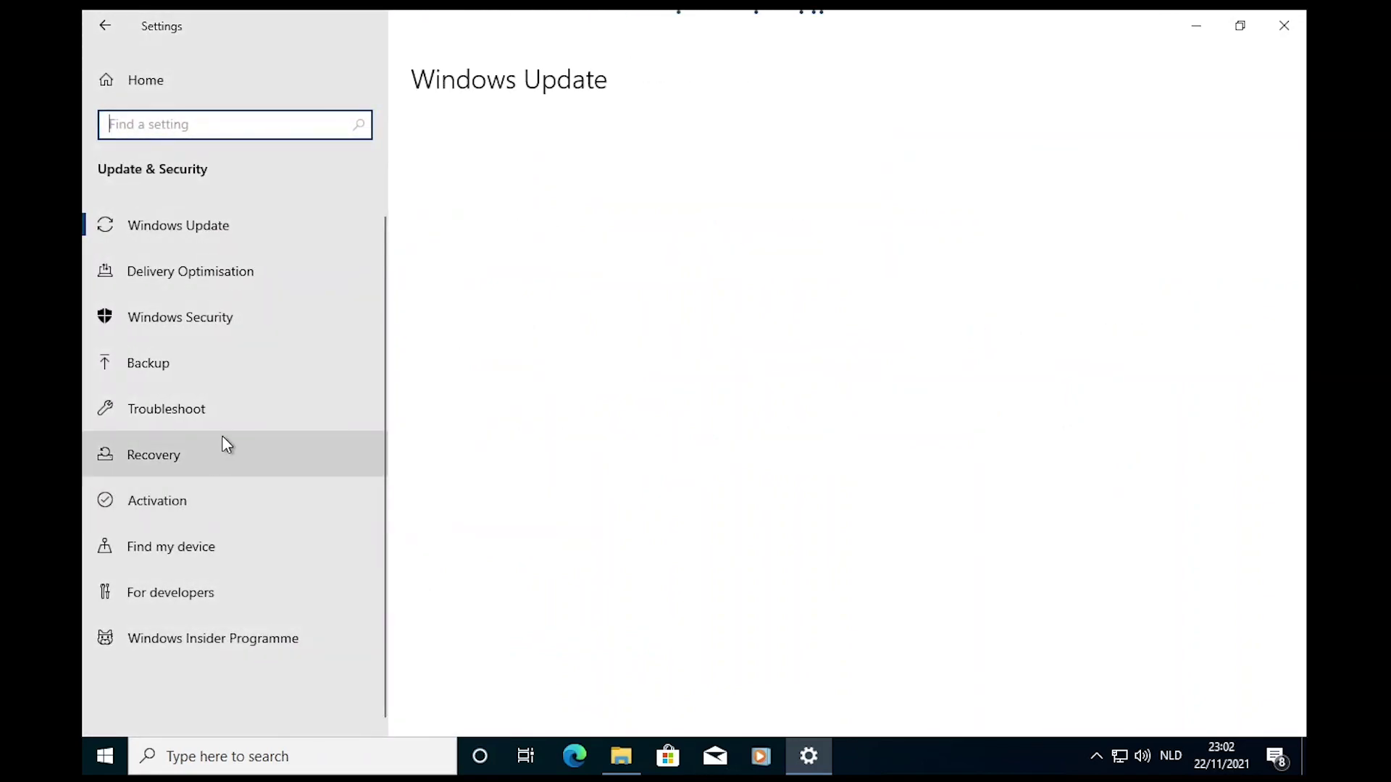
click(177, 457)
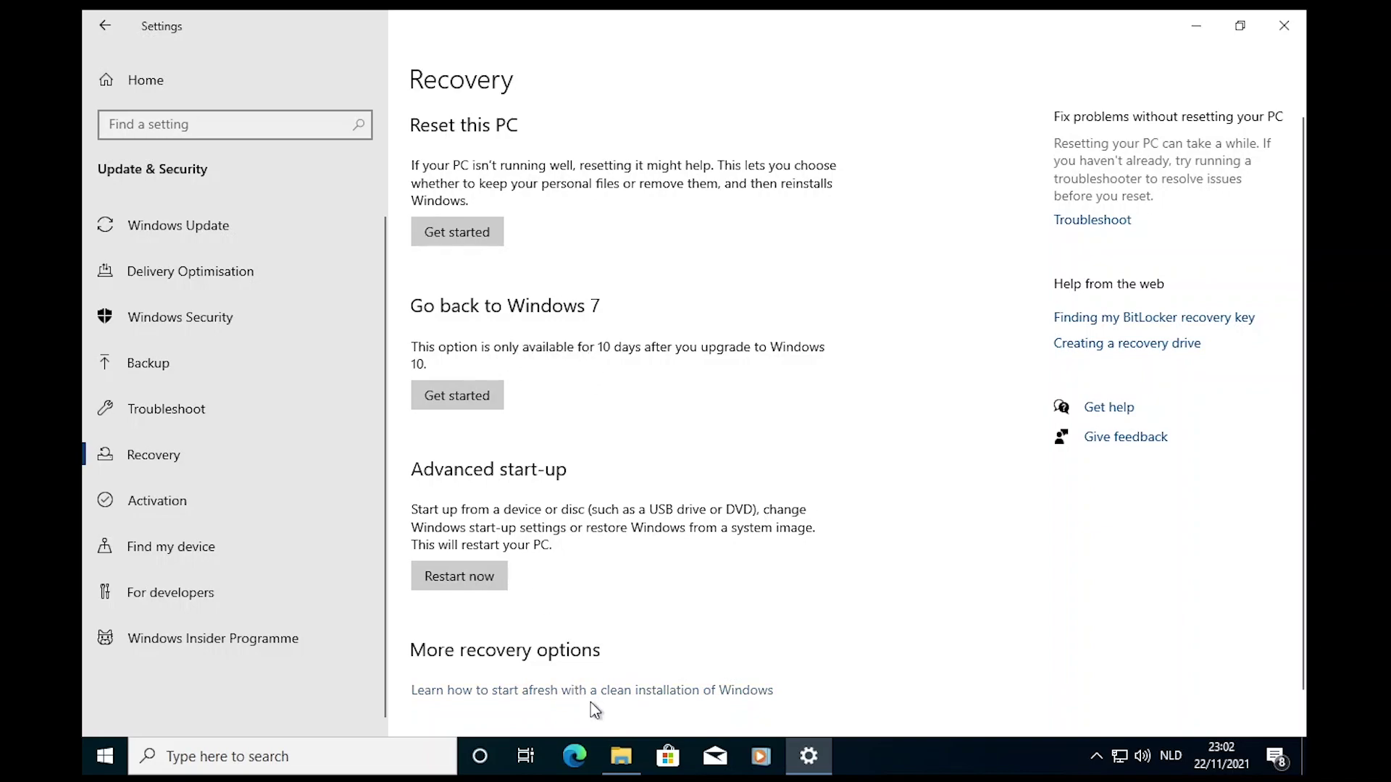
Look at the Windows.old folder on Local Disk (C:) again, and clear the desktop by minimising File Explorer and closing Settings.
click(621, 757)
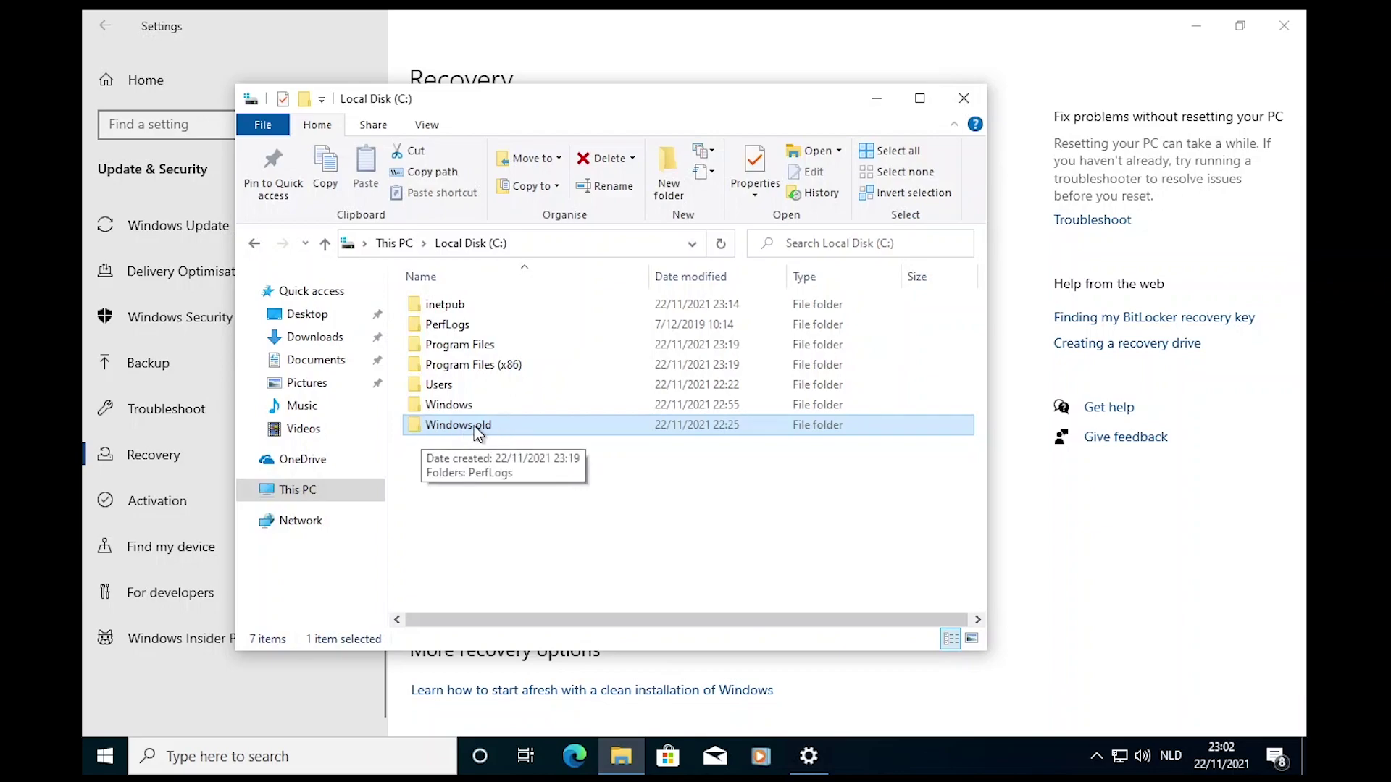
click(879, 100)
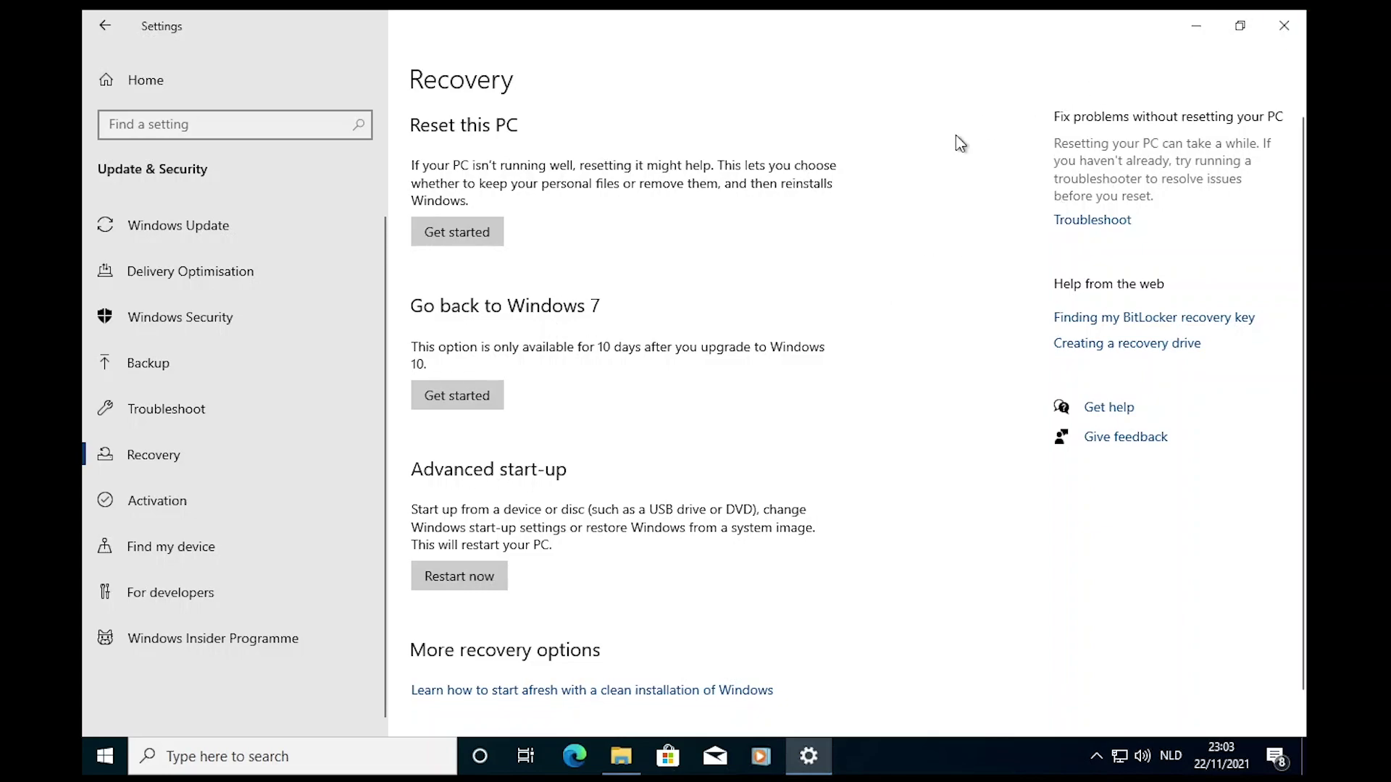
click(1279, 28)
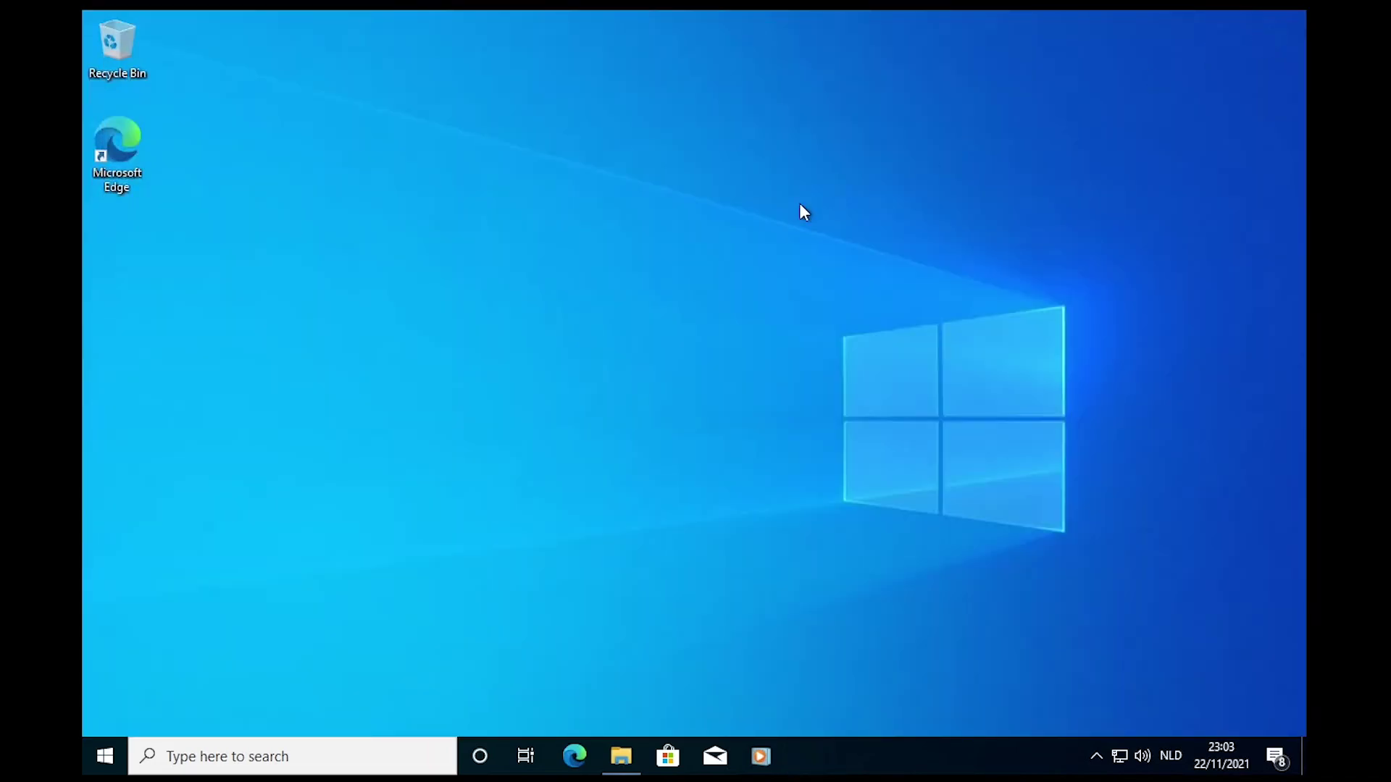
Reopen the display settings, set the display resolution to 1280 × 1024 and keep the change.
right_click(754, 248)
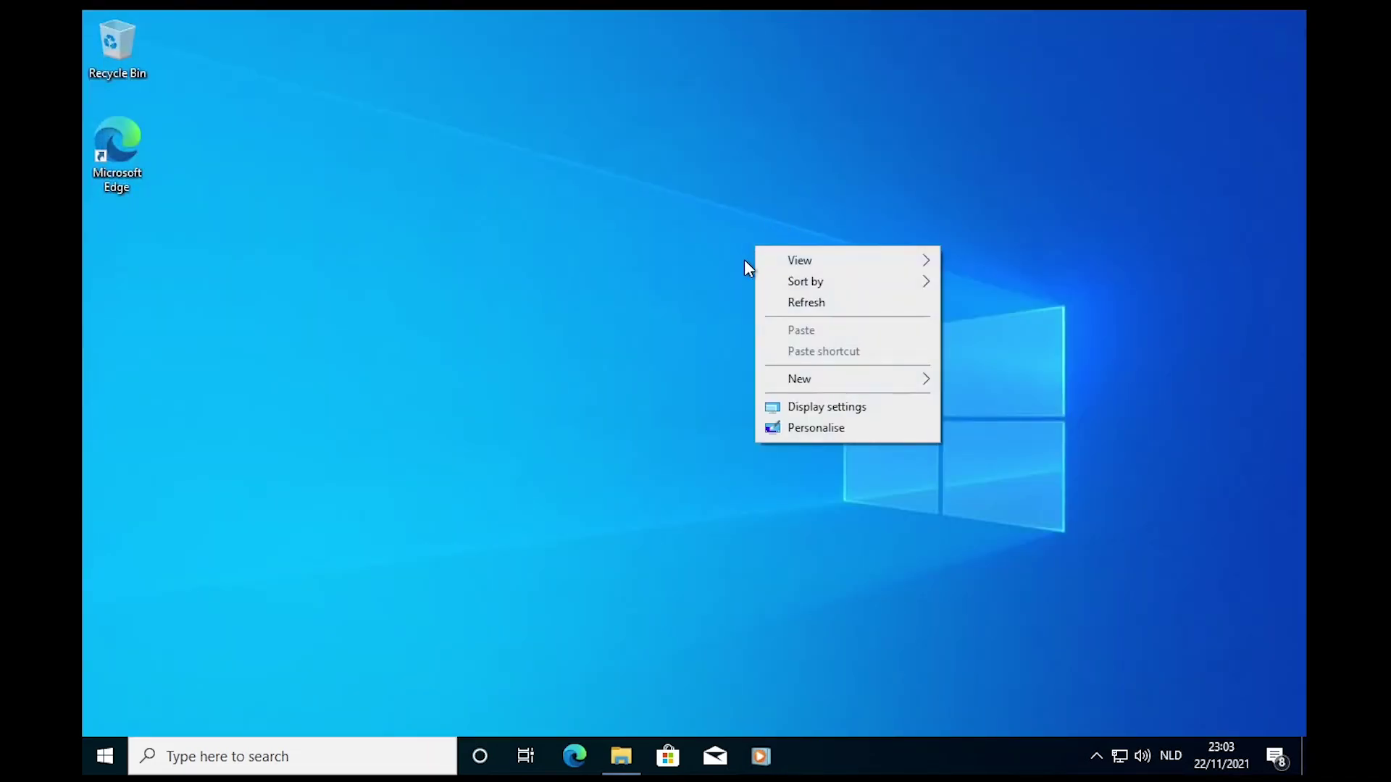
click(812, 409)
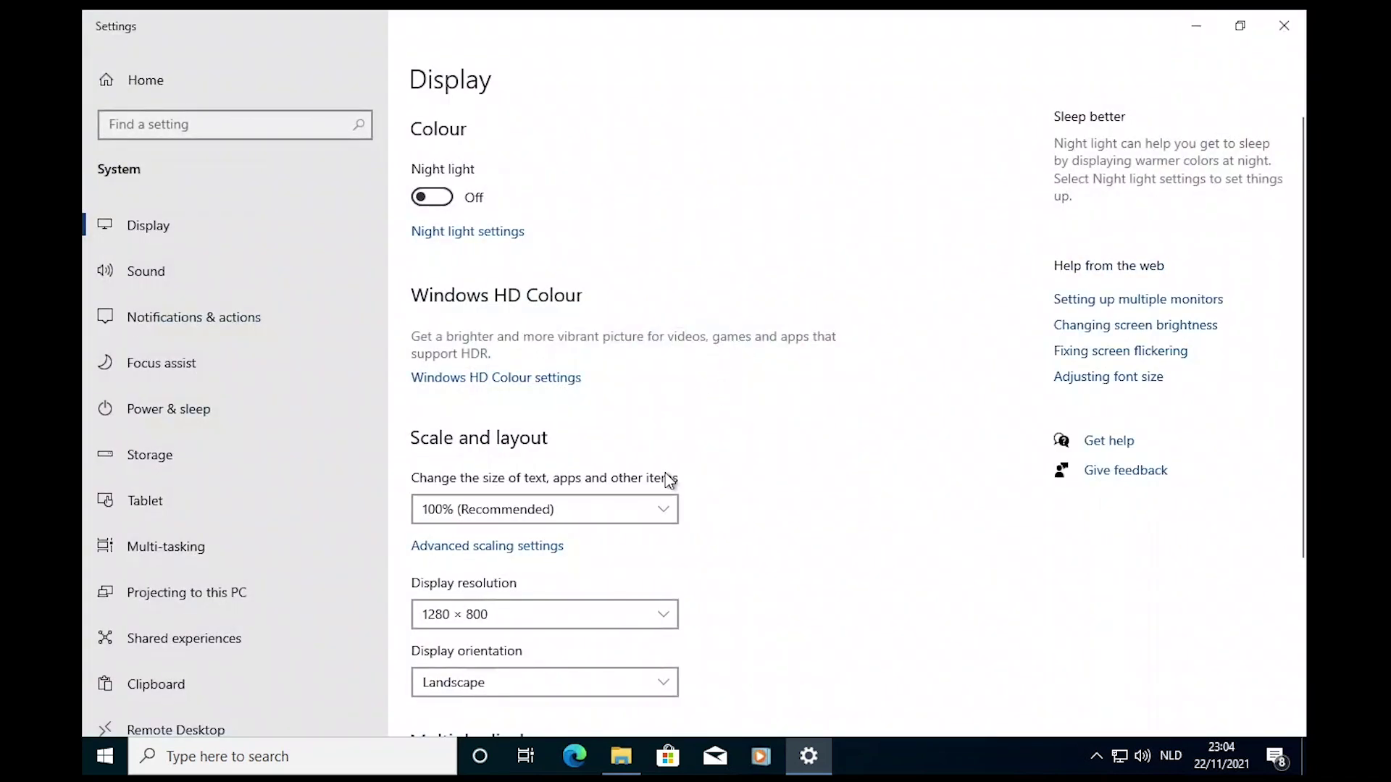
click(655, 613)
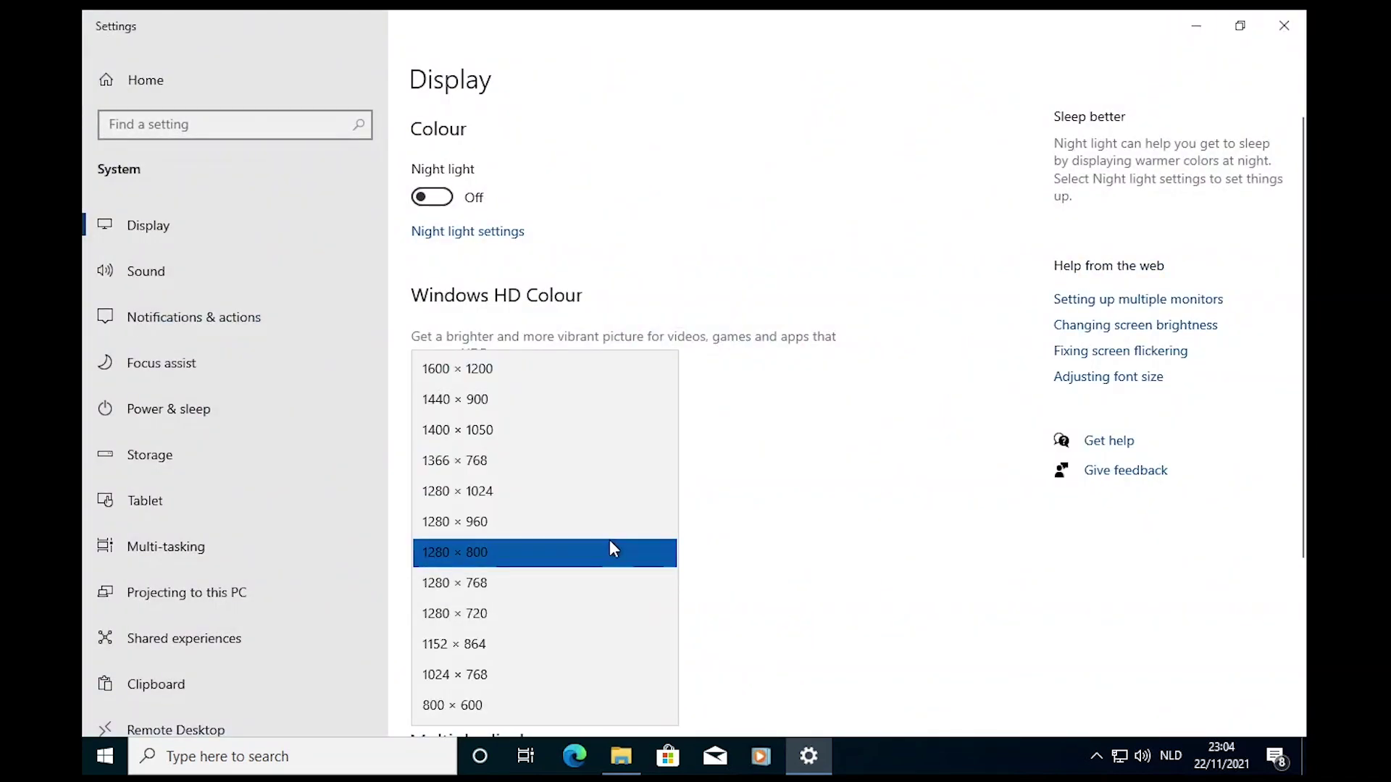
click(510, 492)
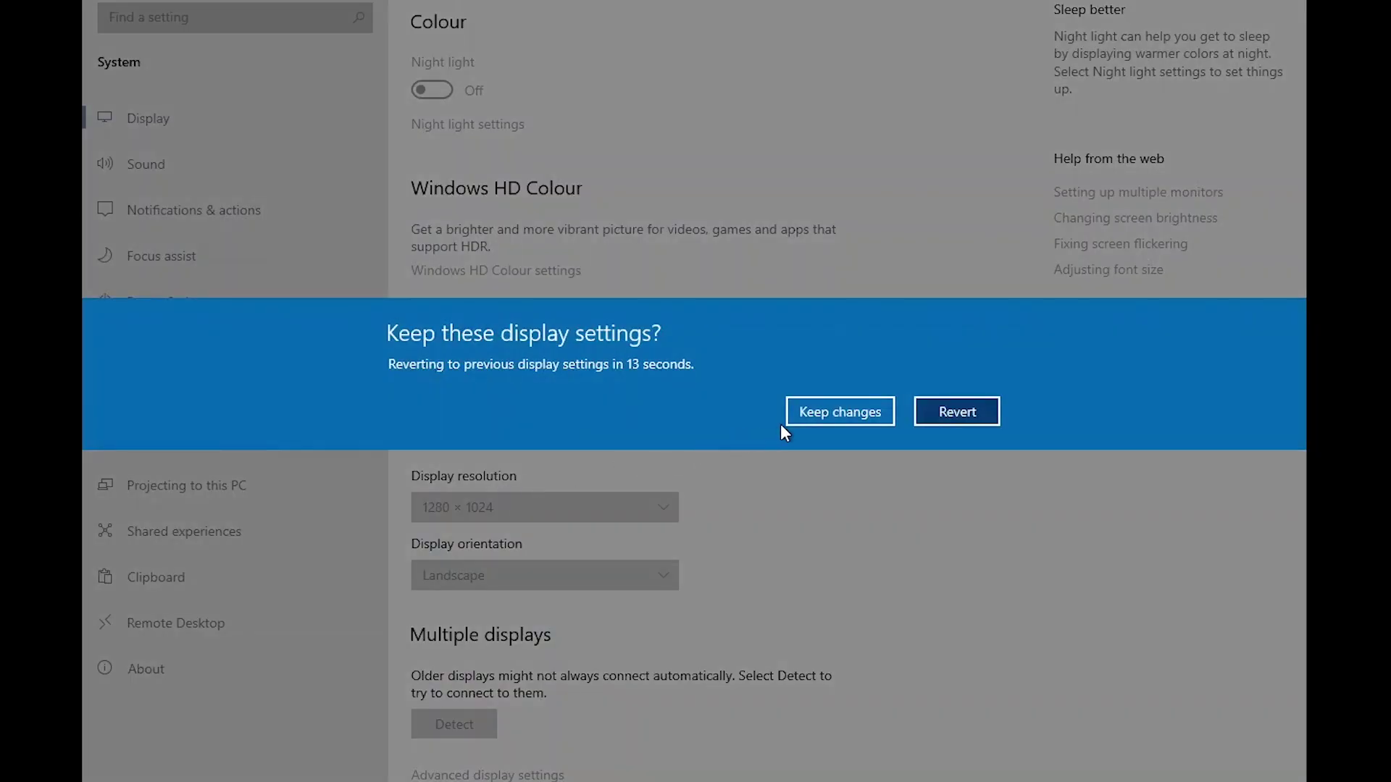
click(806, 410)
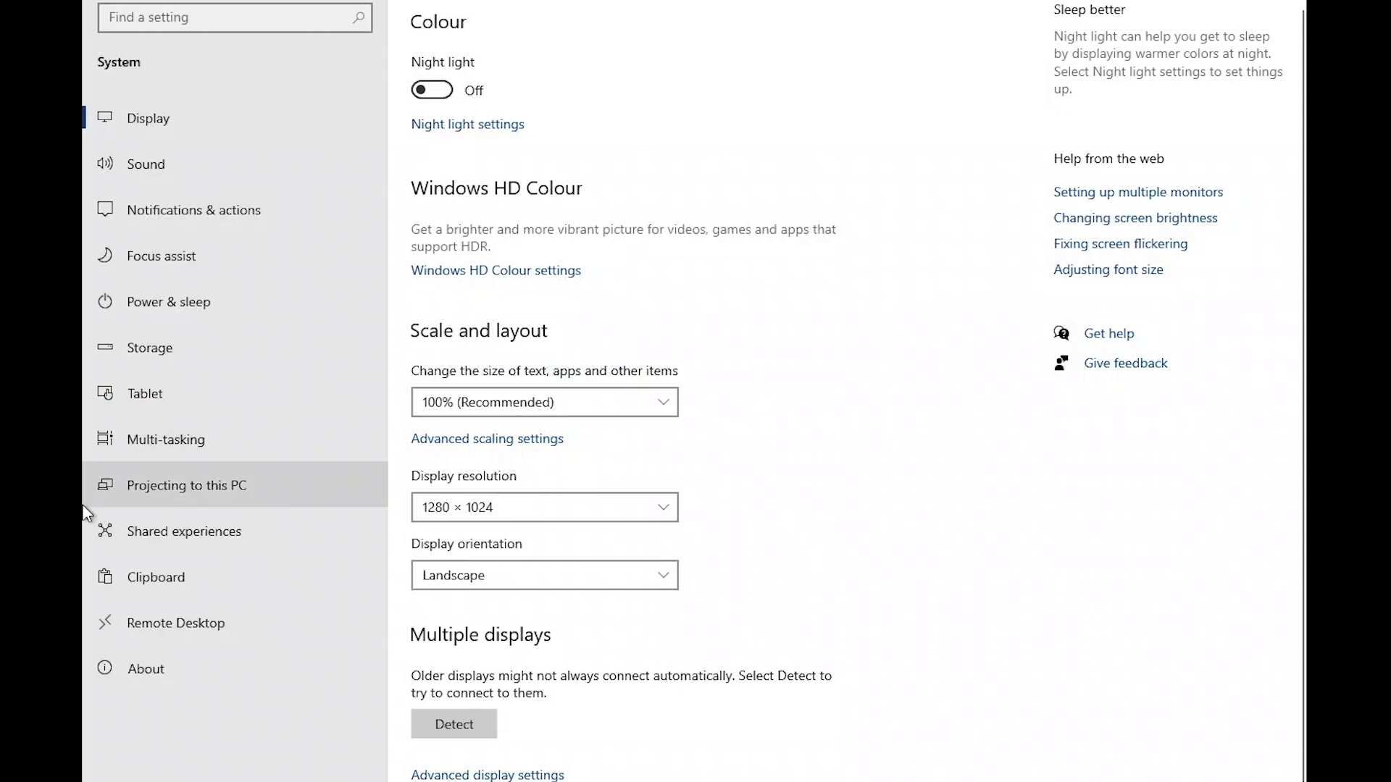